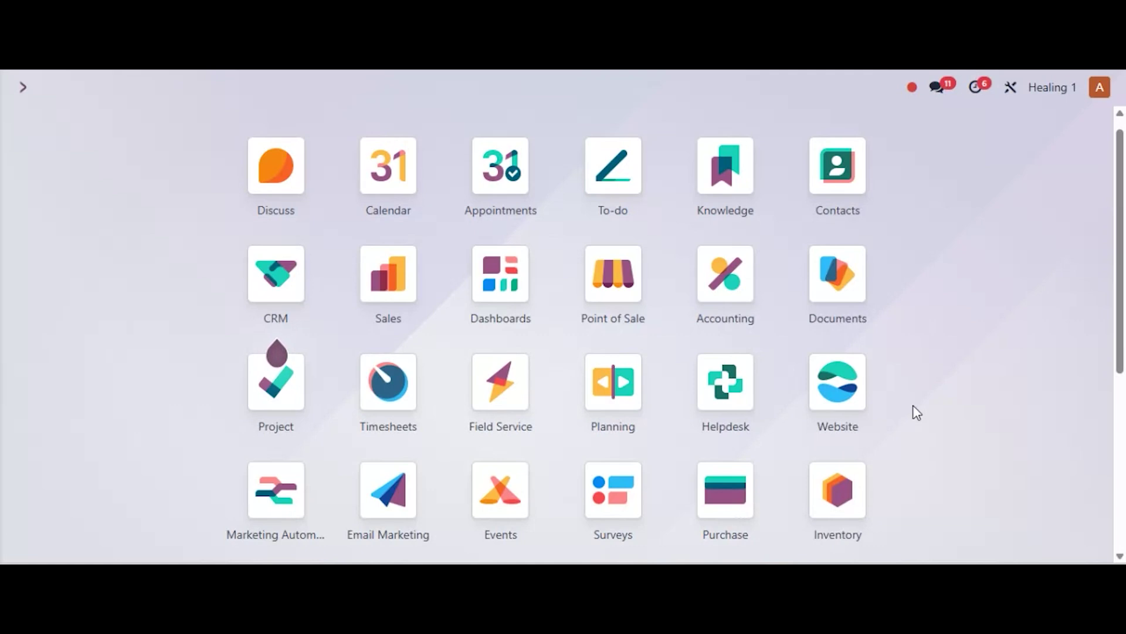
- Open the Inventory app's settings and check the Storage Locations and Multi-Step Routes options in the Warehouse section
{"action": "type", "text": "inv"}
{"action": "key", "text": "Return"}
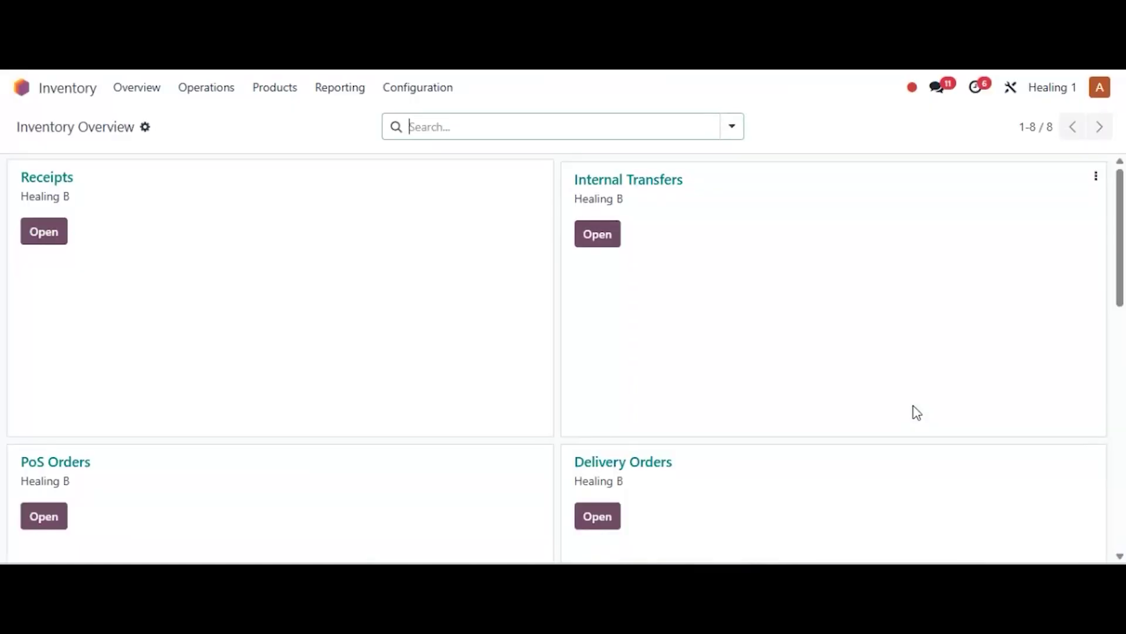
{"action": "left_click", "coordinate": [423, 91]}
{"action": "left_click", "coordinate": [437, 123]}
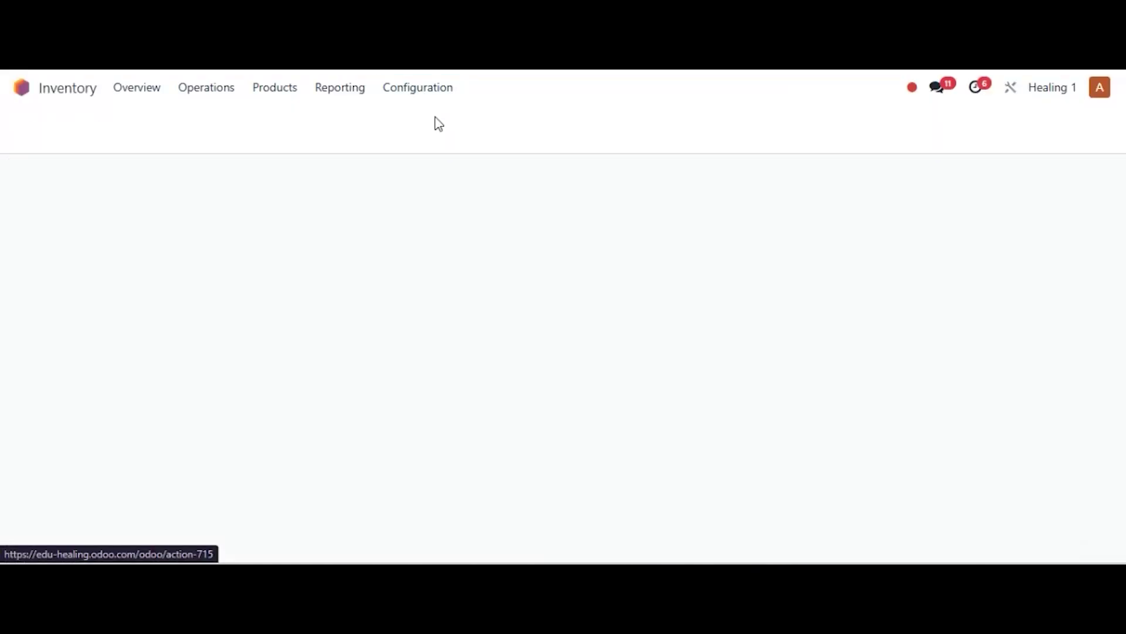
{"action": "scroll", "coordinate": [506, 205], "scroll_direction": "down", "scroll_amount": 5}
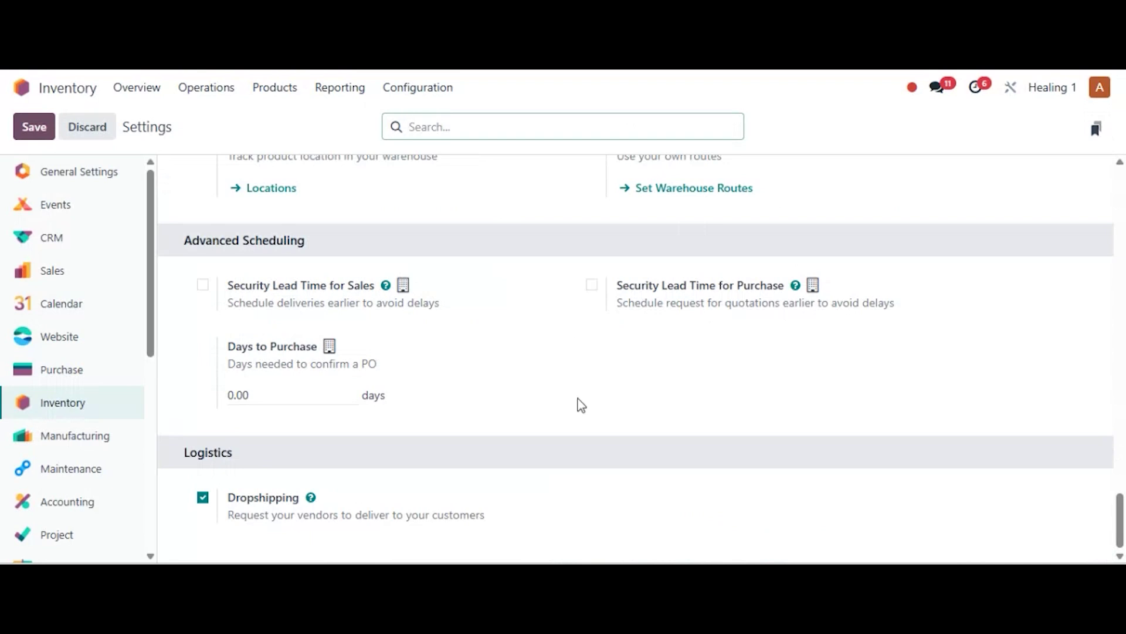
{"action": "left_click_drag", "start_coordinate": [1120, 515], "coordinate": [1121, 478]}
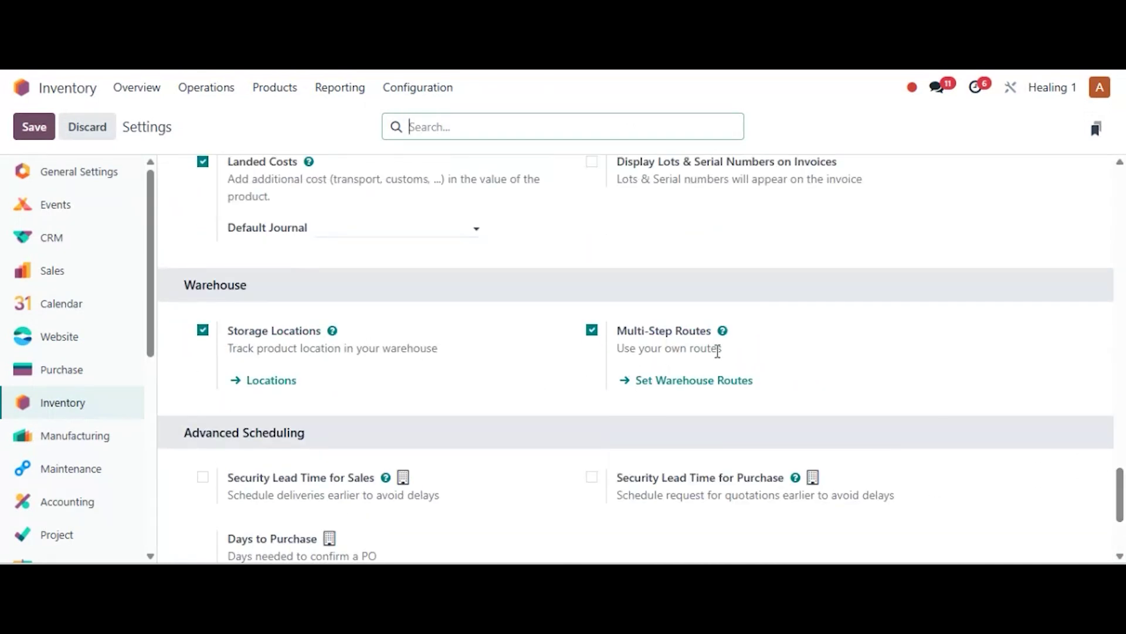
{"action": "mouse_move", "coordinate": [717, 351]}
- Create and save a new warehouse location named Drinks with HB/Stock as its parent location
{"action": "left_click", "coordinate": [402, 92]}
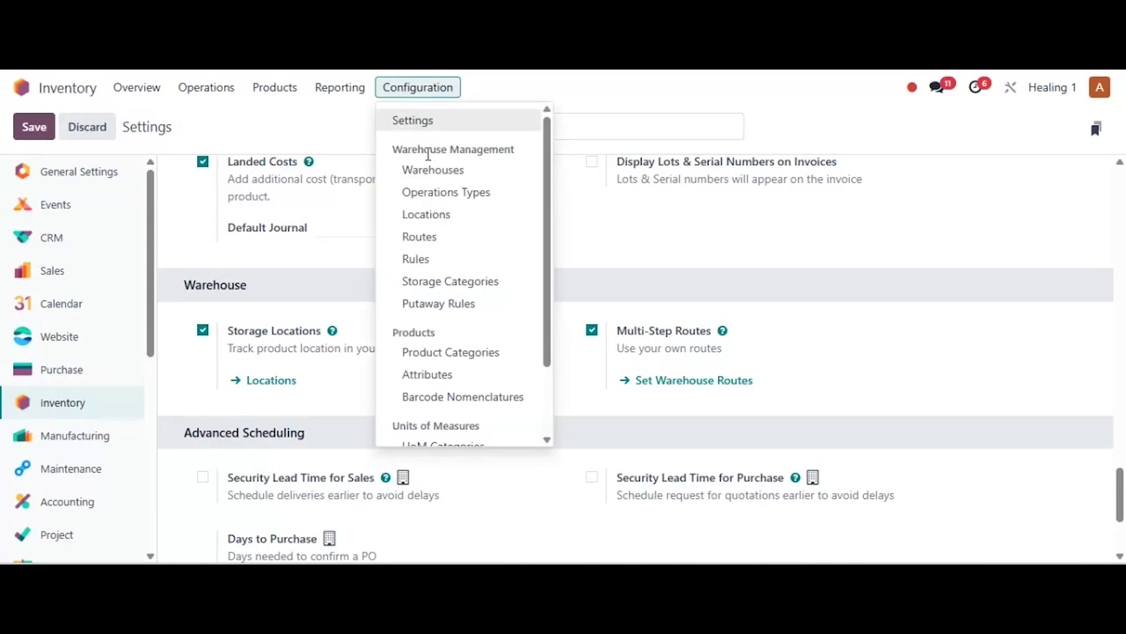
{"action": "left_click", "coordinate": [443, 222]}
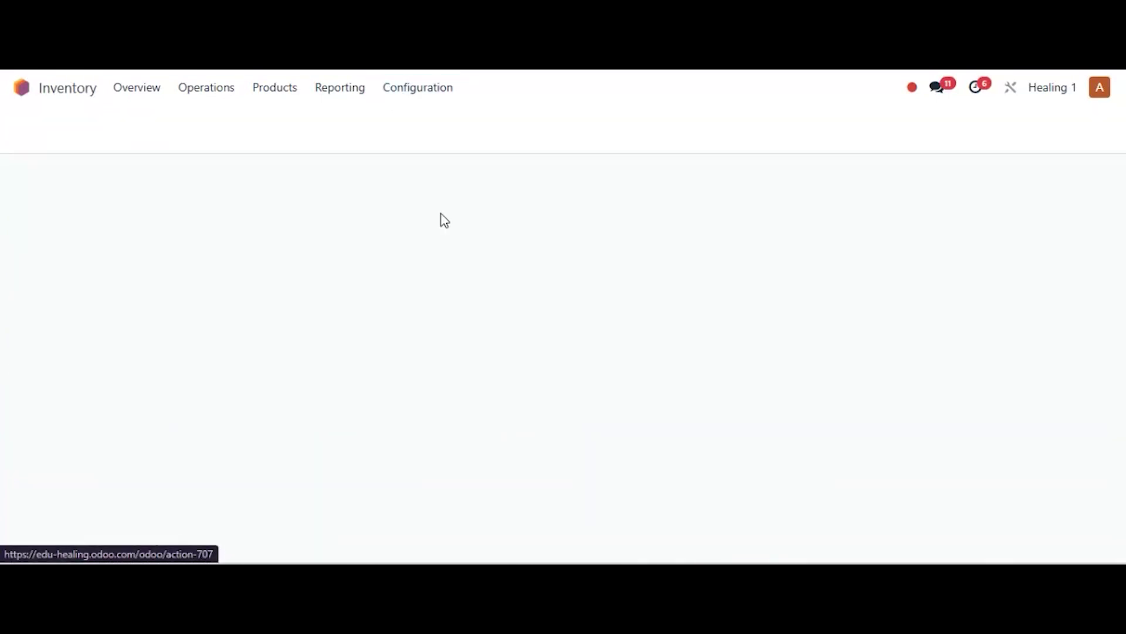
{"action": "left_click", "coordinate": [34, 129]}
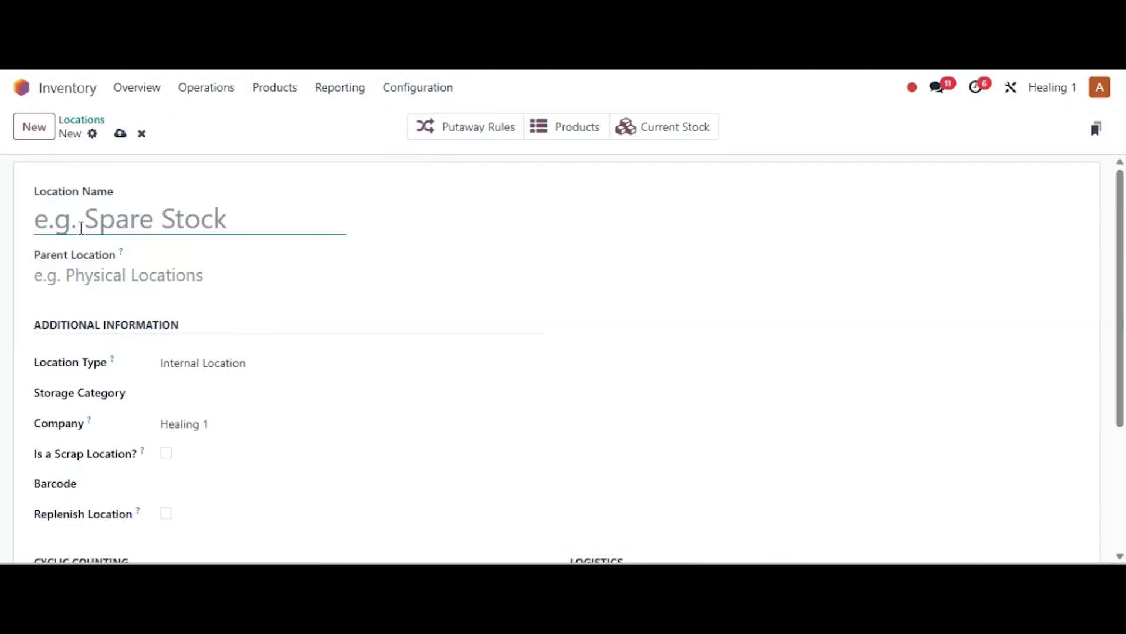
{"action": "type", "text": "Drinks"}
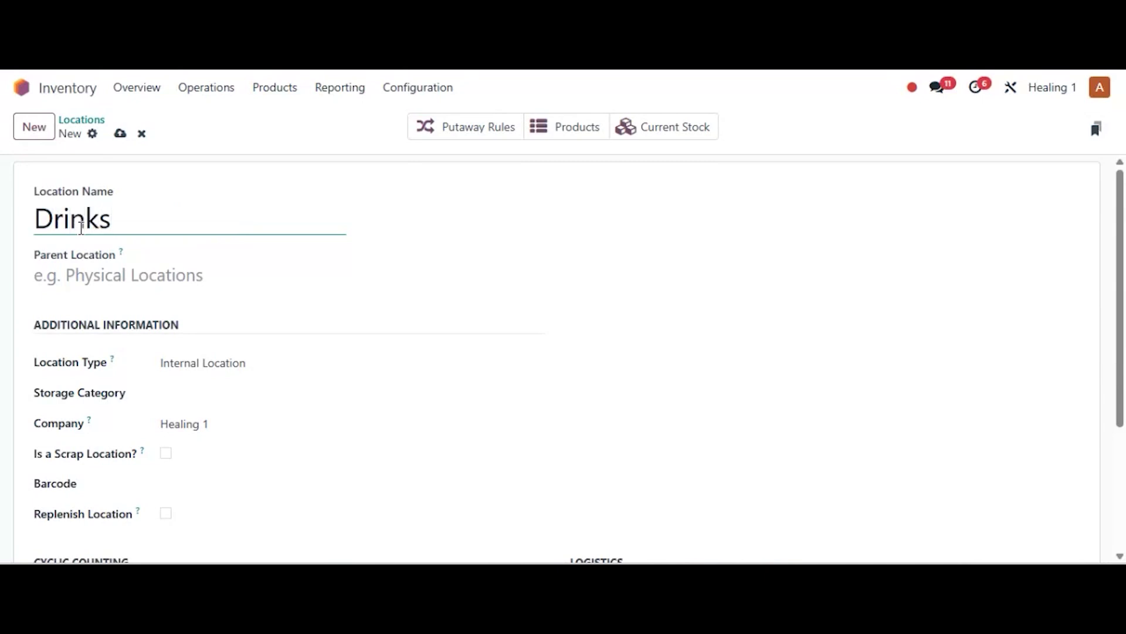
{"action": "left_click", "coordinate": [74, 272]}
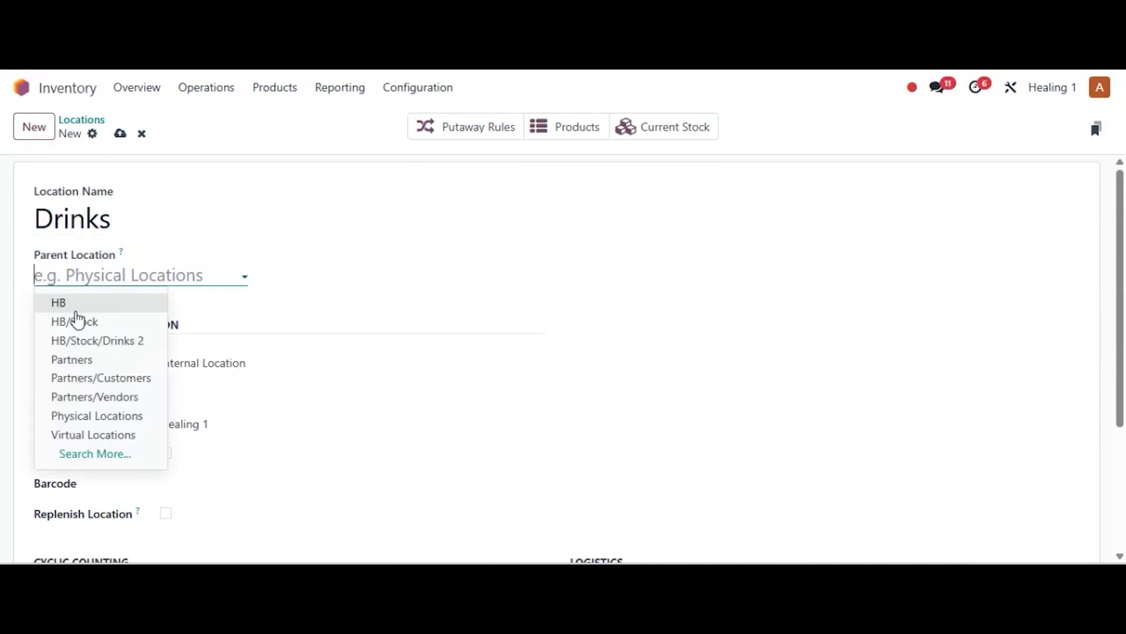
{"action": "left_click", "coordinate": [77, 321]}
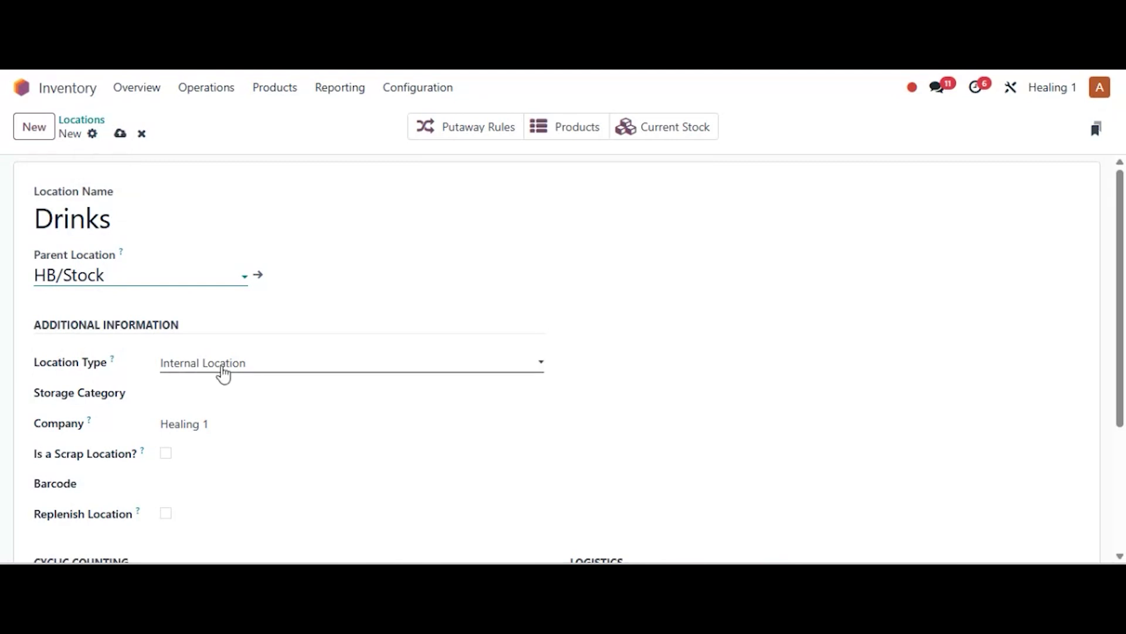
{"action": "left_click", "coordinate": [120, 134]}
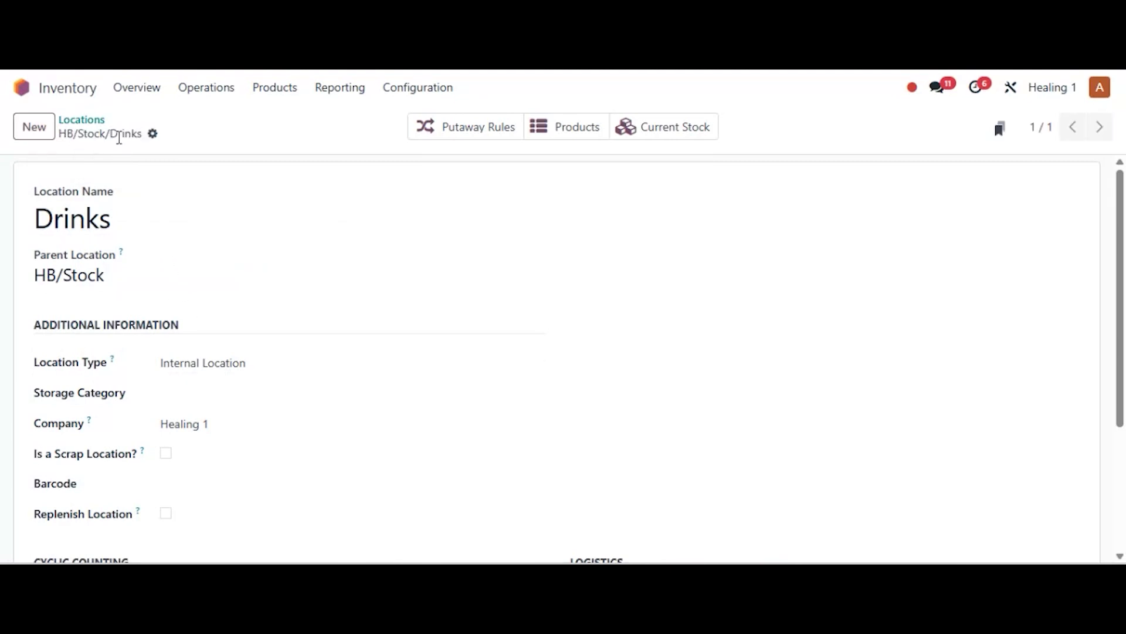
- Duplicate the Drinks location, rename the copy Cold Storage, save it and return to the locations list
{"action": "left_click", "coordinate": [153, 135]}
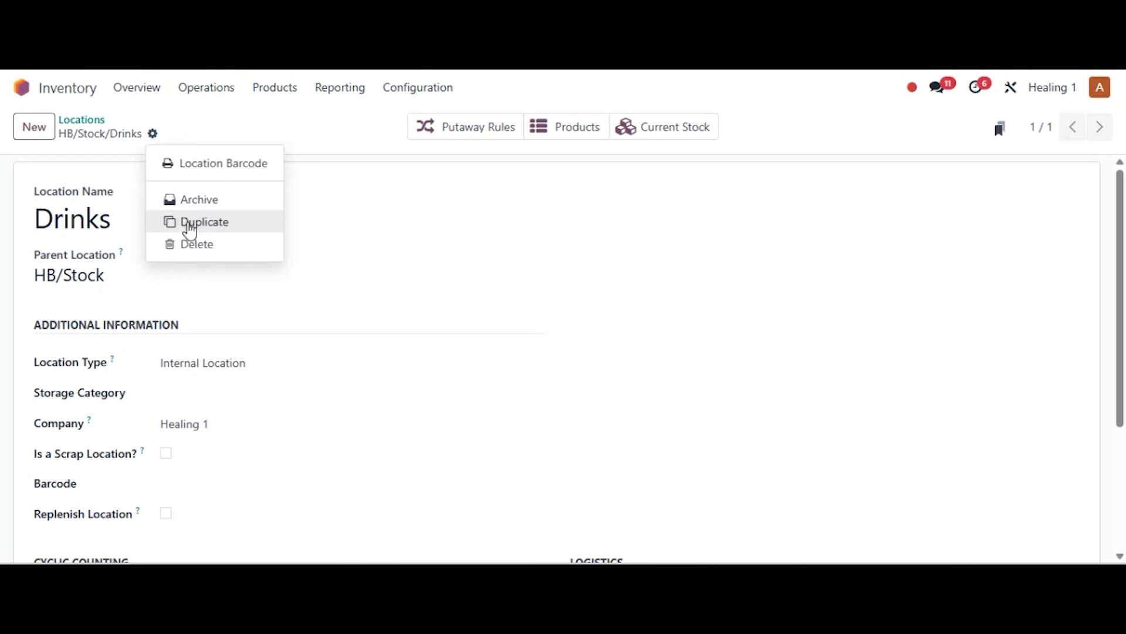
{"action": "left_click", "coordinate": [189, 224]}
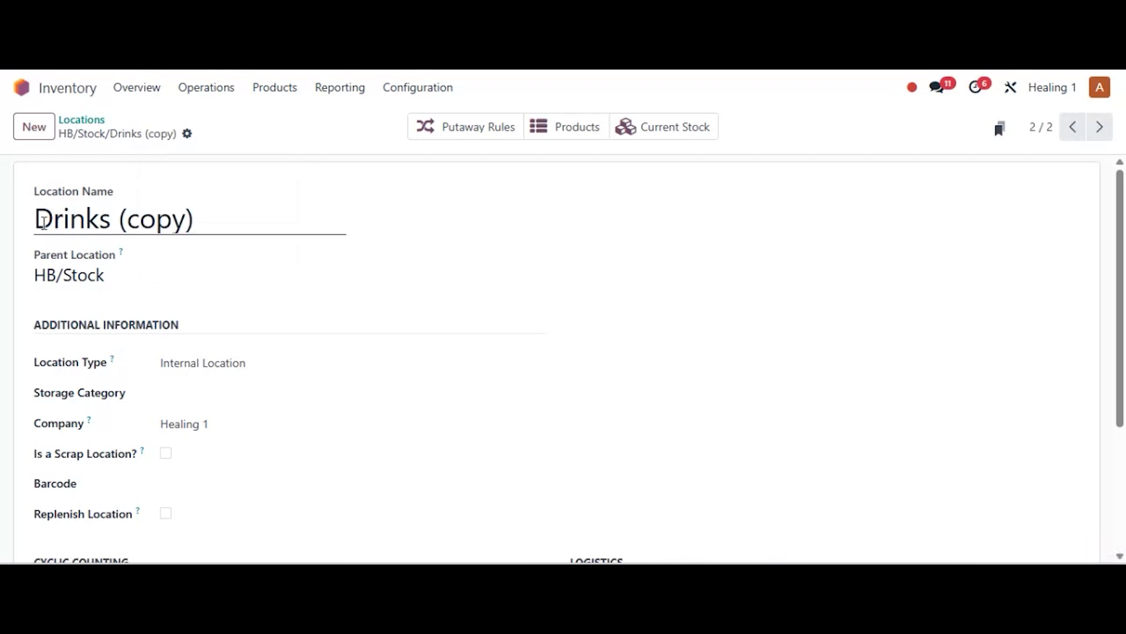
{"action": "left_click_drag", "start_coordinate": [39, 221], "coordinate": [217, 220]}
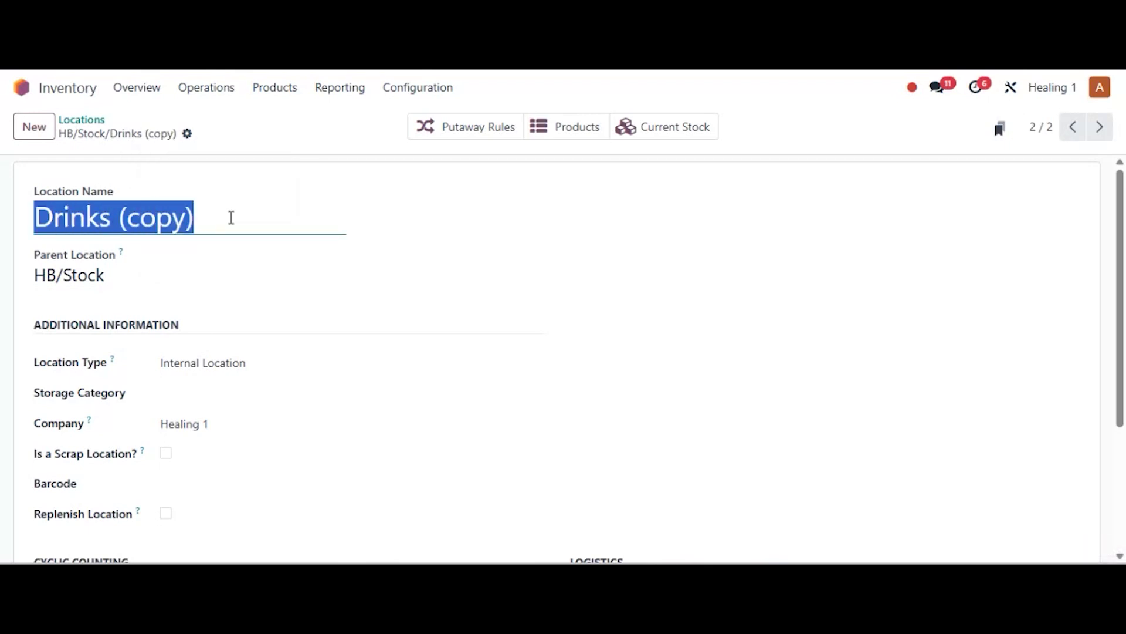
{"action": "type", "text": "Cold Storage"}
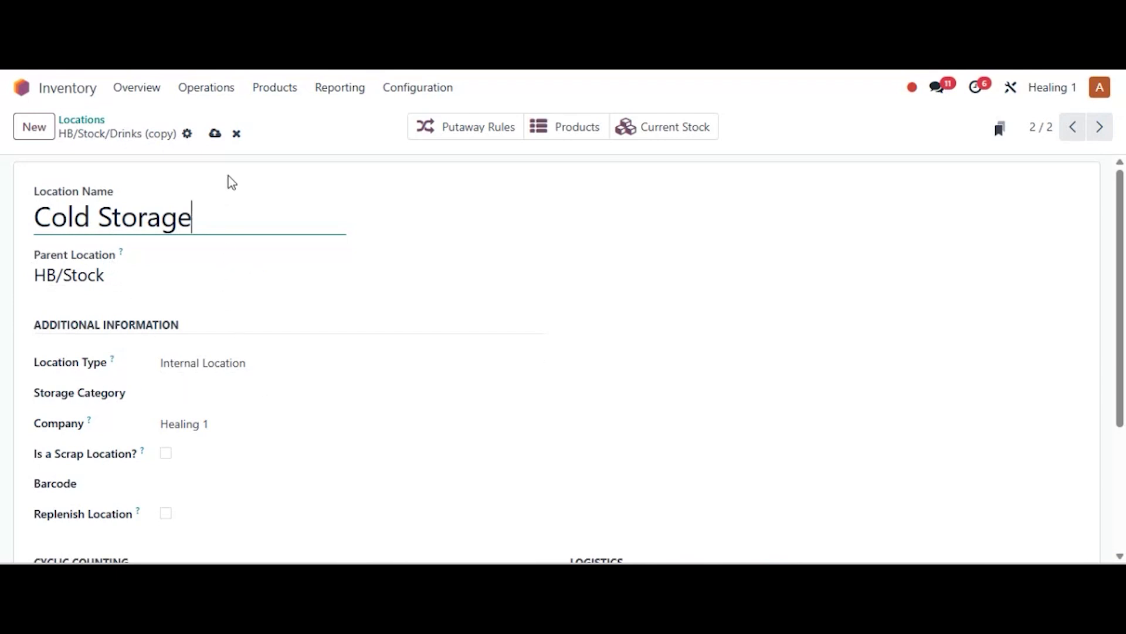
{"action": "left_click", "coordinate": [215, 133]}
{"action": "left_click", "coordinate": [94, 121]}
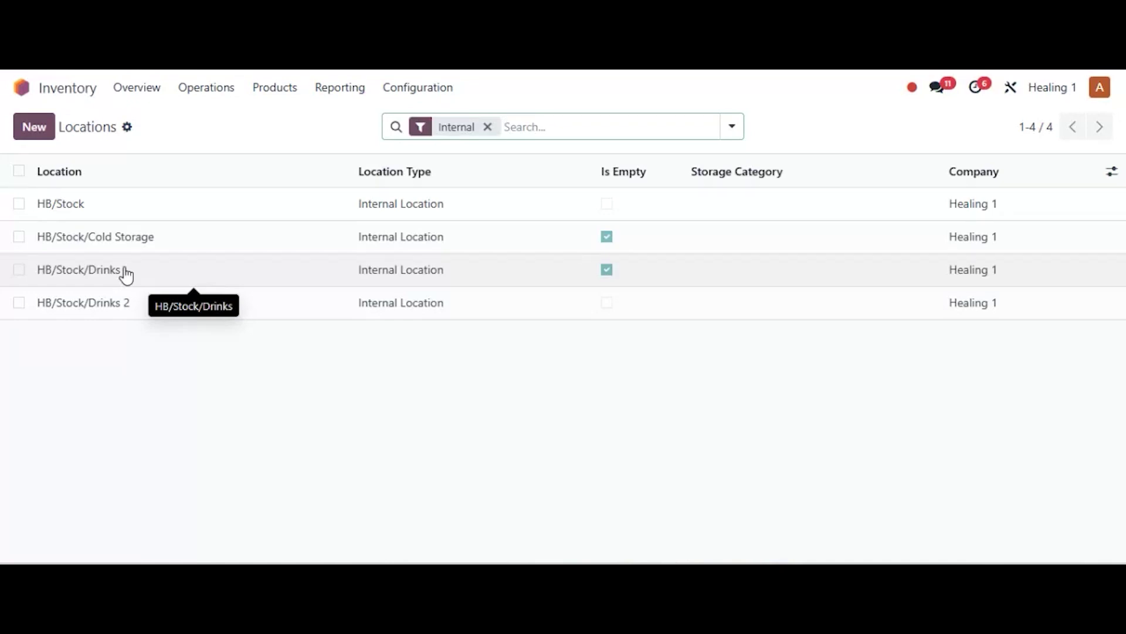
- Create and save a putaway rule that stores All / Beverages products arriving in HB/Stock to HB/Stock/Drinks
{"action": "left_click", "coordinate": [398, 94]}
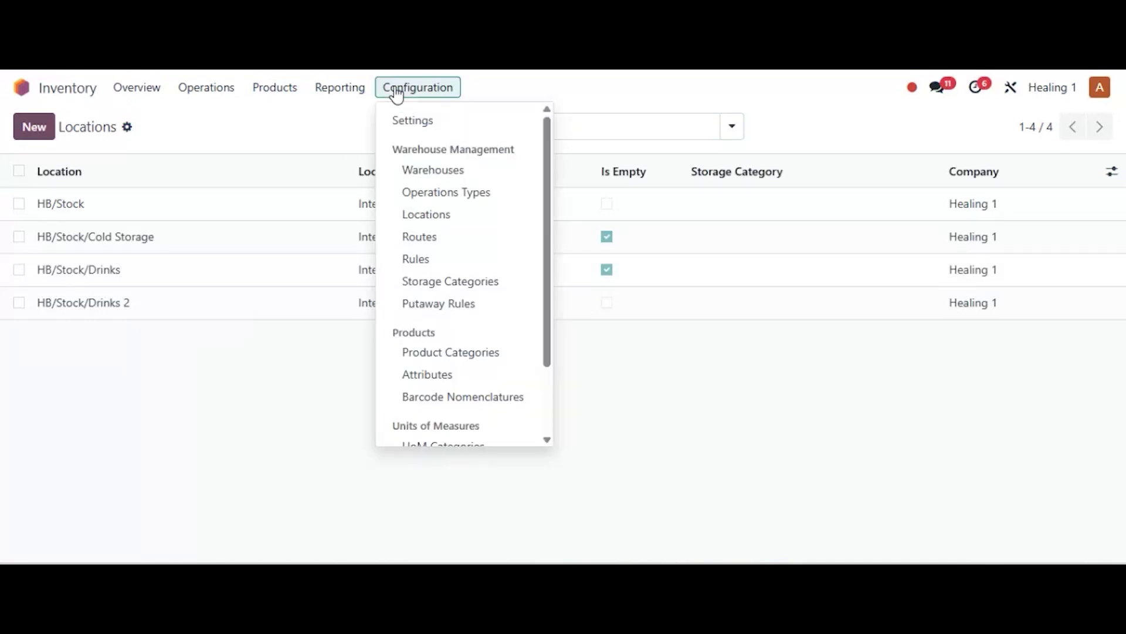
{"action": "left_click", "coordinate": [433, 305]}
{"action": "left_click", "coordinate": [35, 129]}
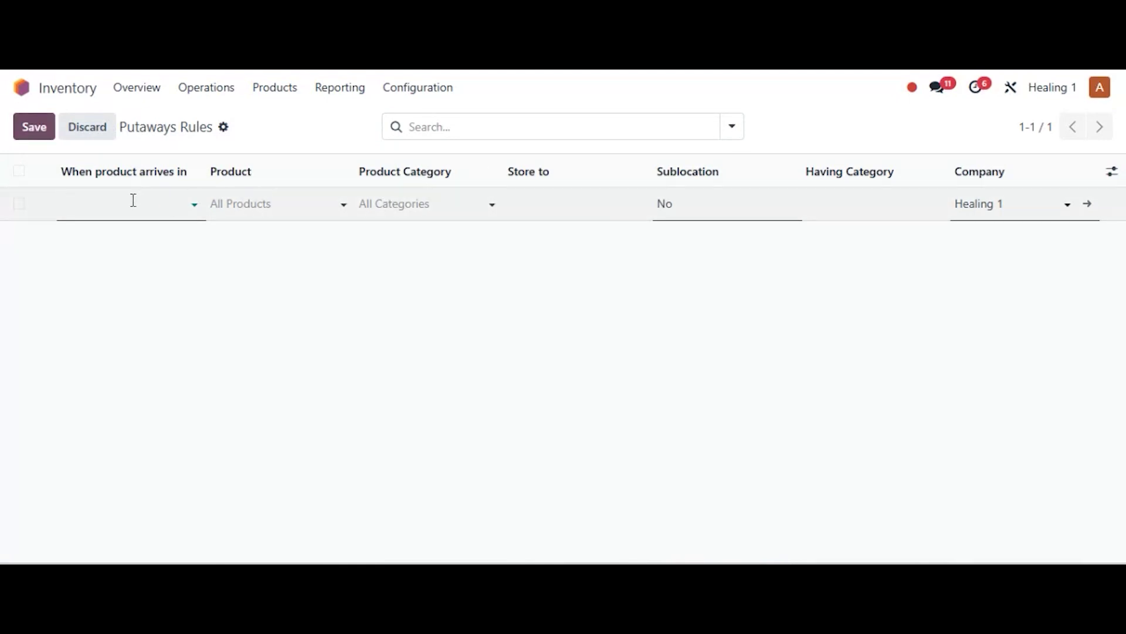
{"action": "left_click", "coordinate": [392, 216]}
{"action": "left_click", "coordinate": [381, 199]}
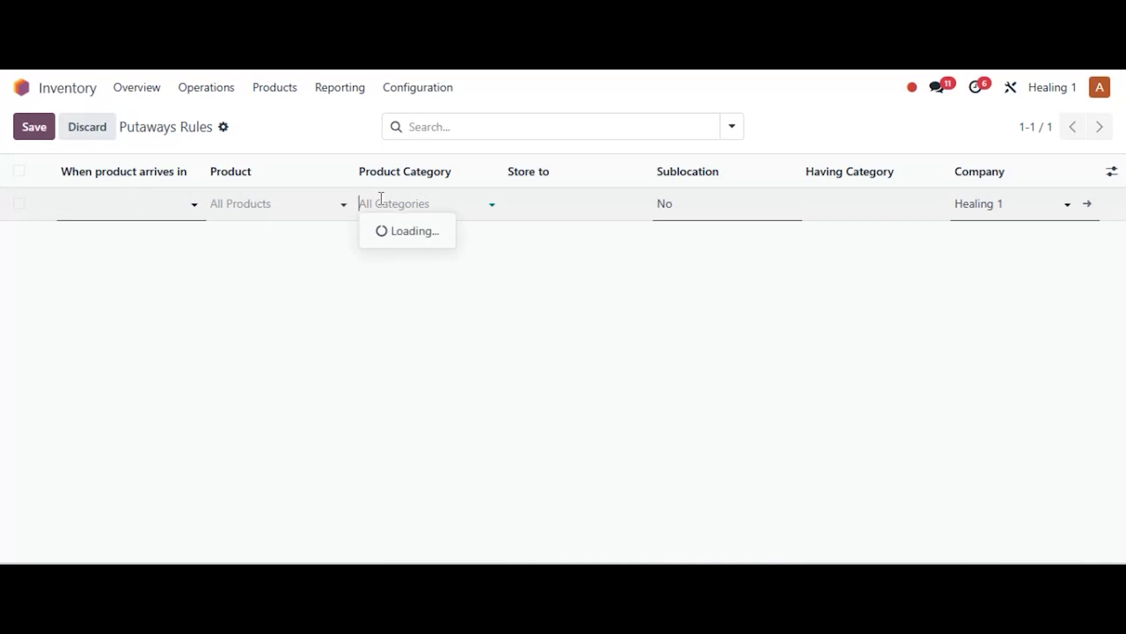
{"action": "left_click", "coordinate": [417, 258]}
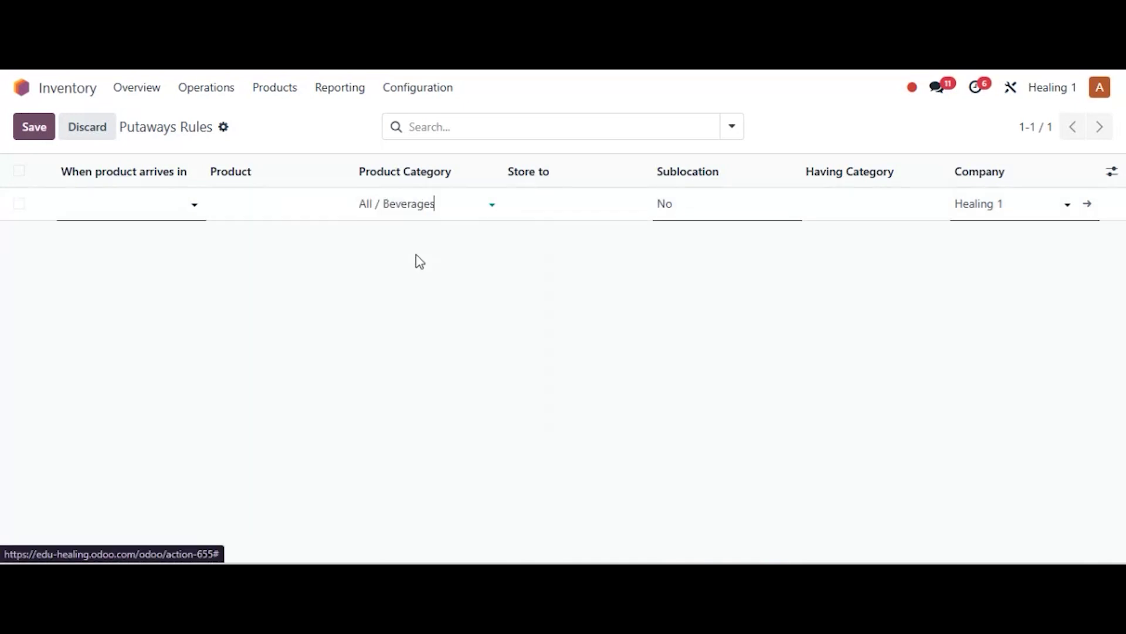
{"action": "left_click", "coordinate": [114, 208]}
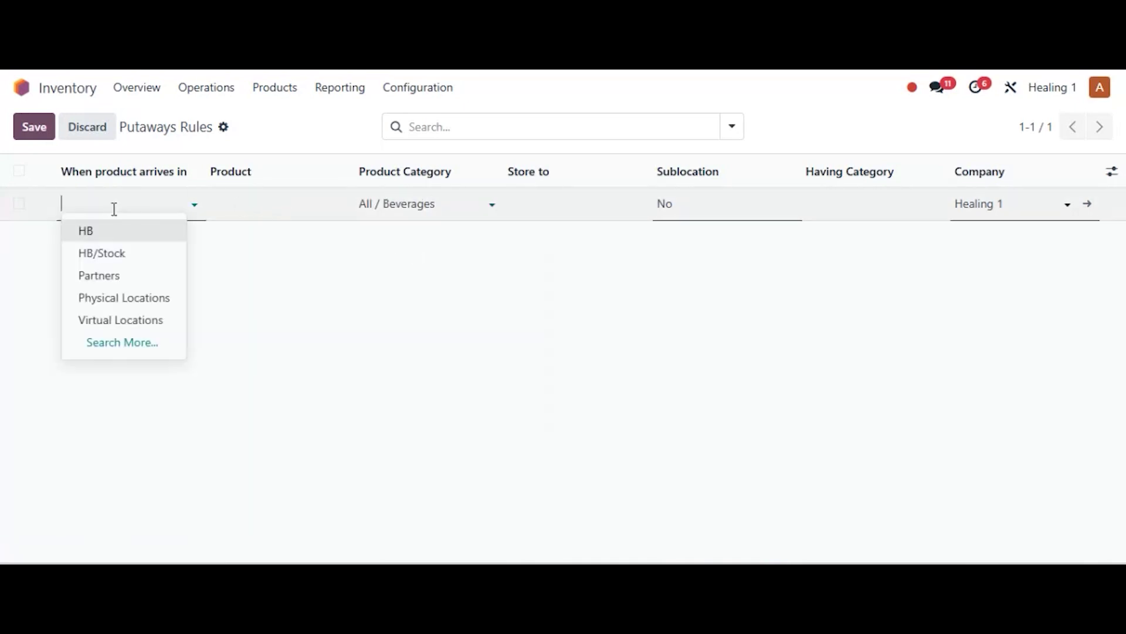
{"action": "left_click", "coordinate": [126, 254]}
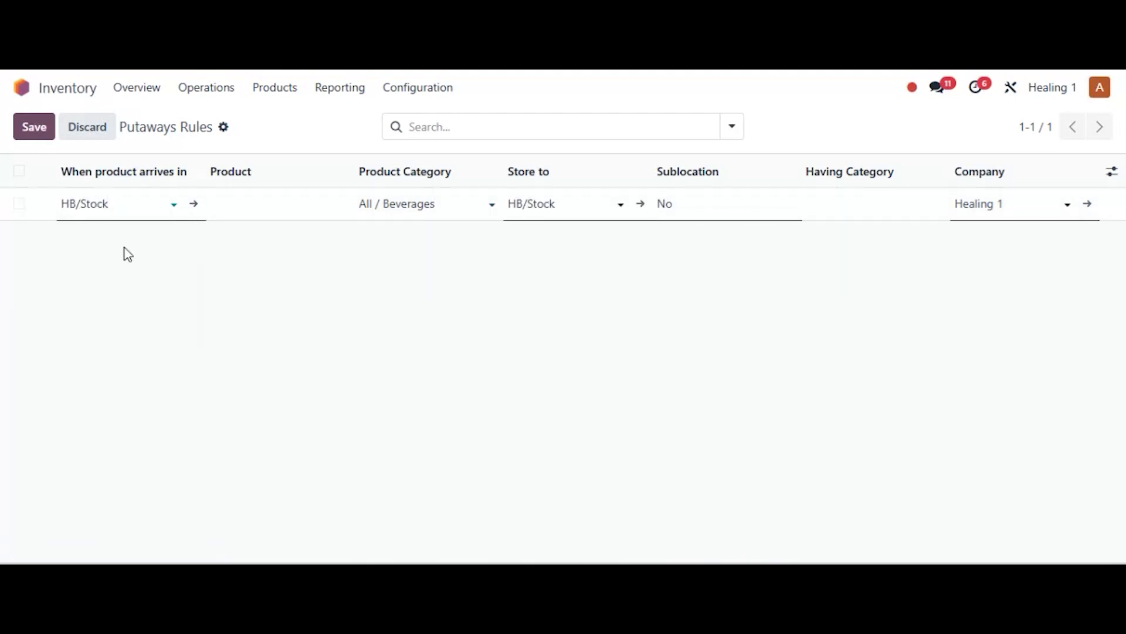
{"action": "left_click", "coordinate": [561, 206]}
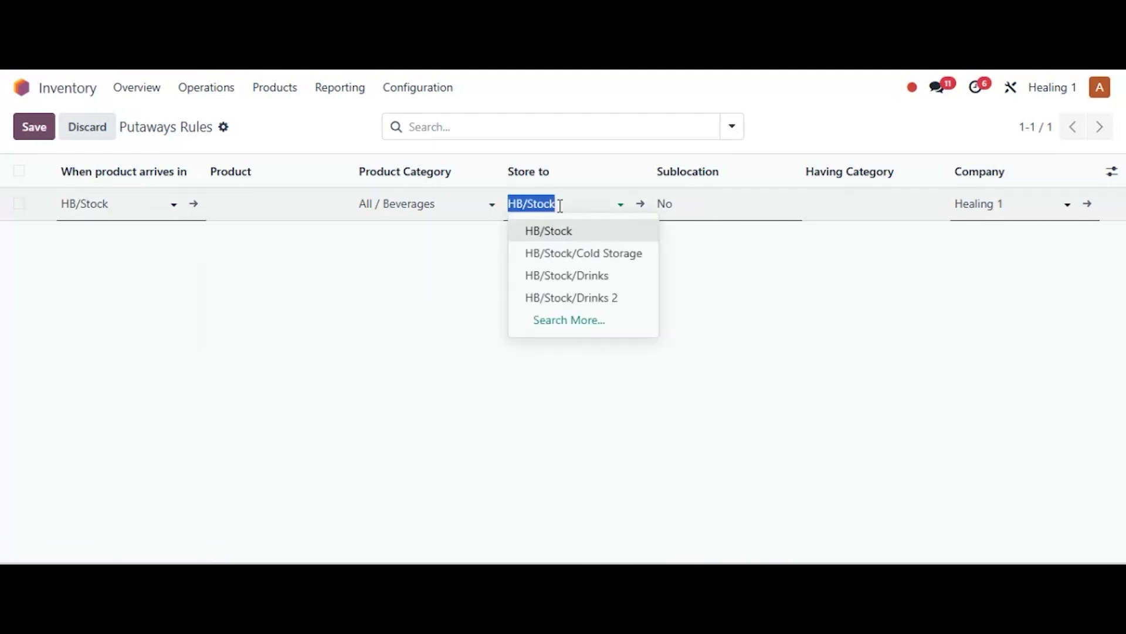
{"action": "left_click", "coordinate": [604, 281]}
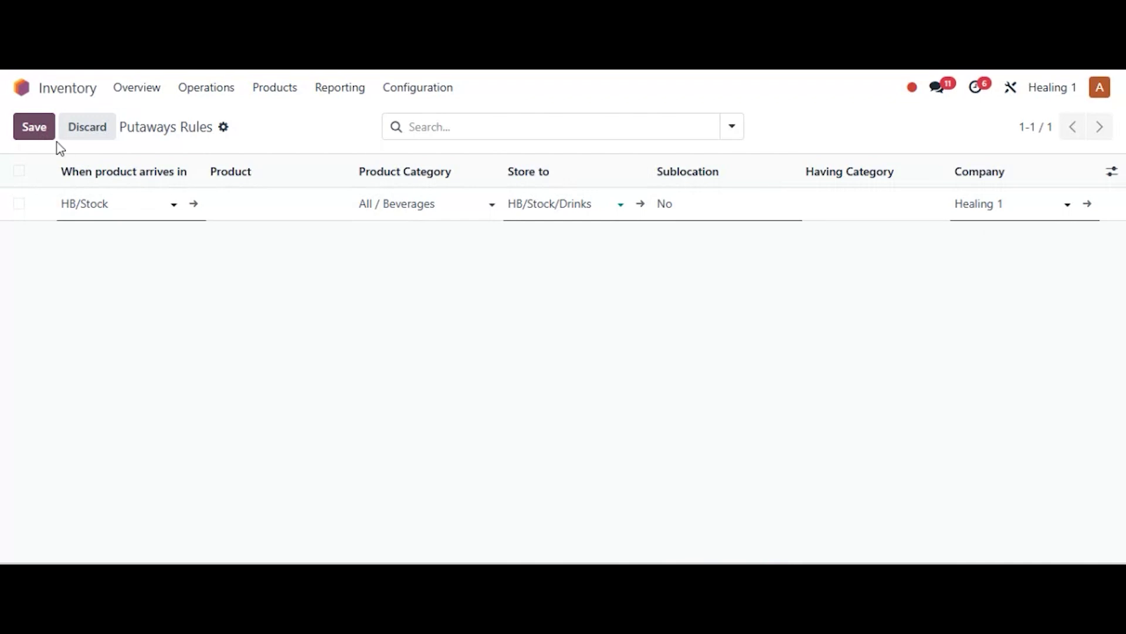
{"action": "left_click", "coordinate": [34, 137]}
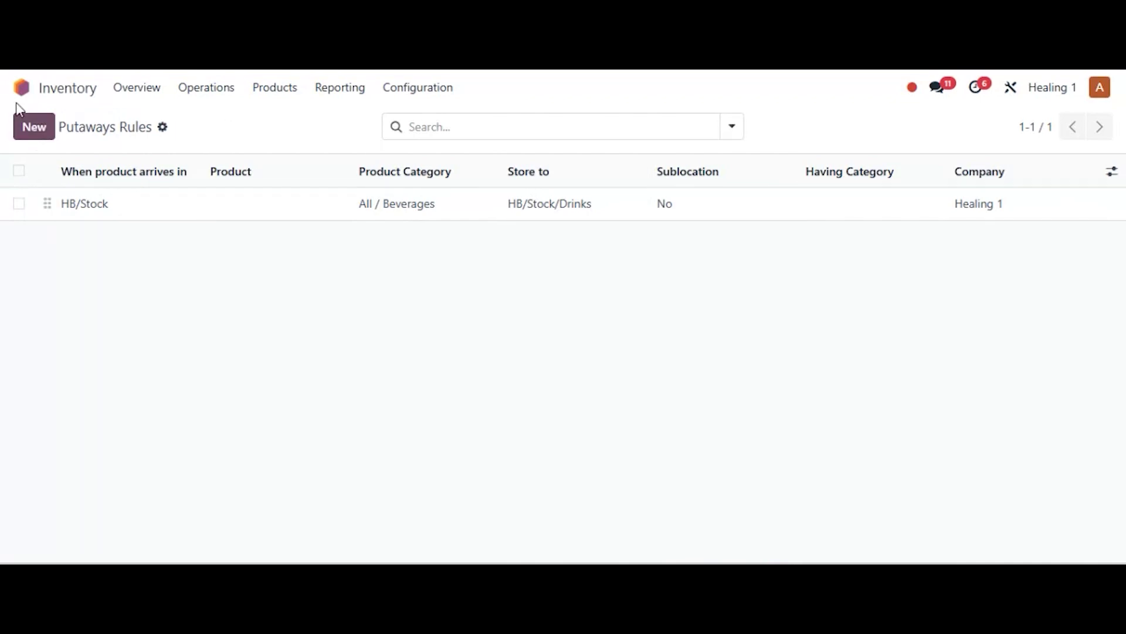
- Add and save a second putaway rule sending All / Frozen products arriving in HB/Stock to HB/Stock/Cold Storage
{"action": "left_click", "coordinate": [38, 139]}
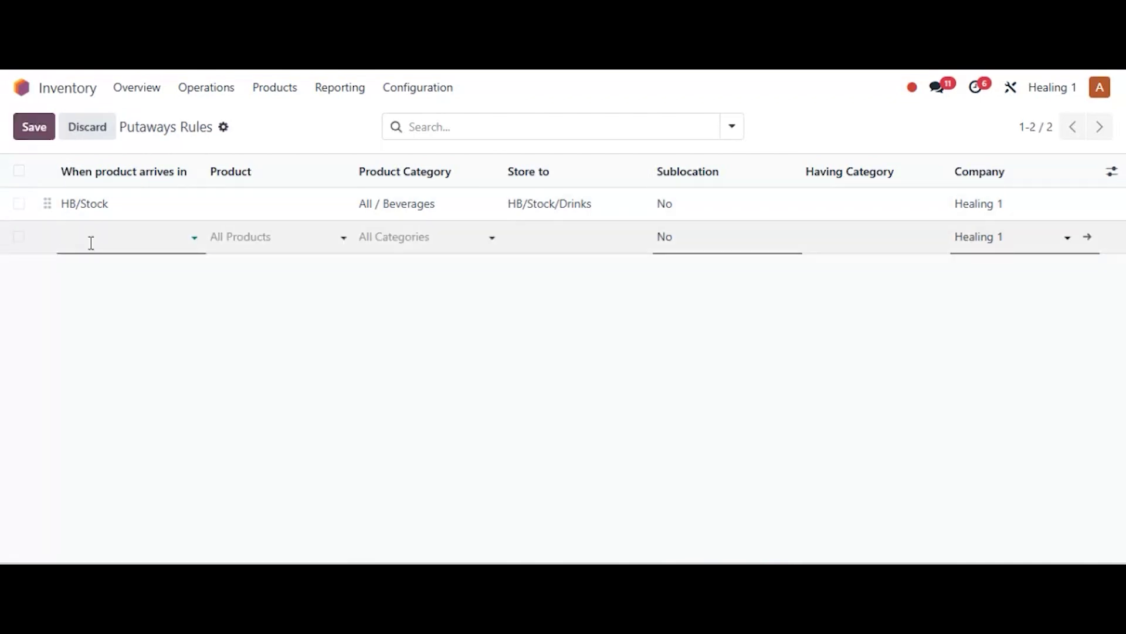
{"action": "left_click", "coordinate": [91, 242]}
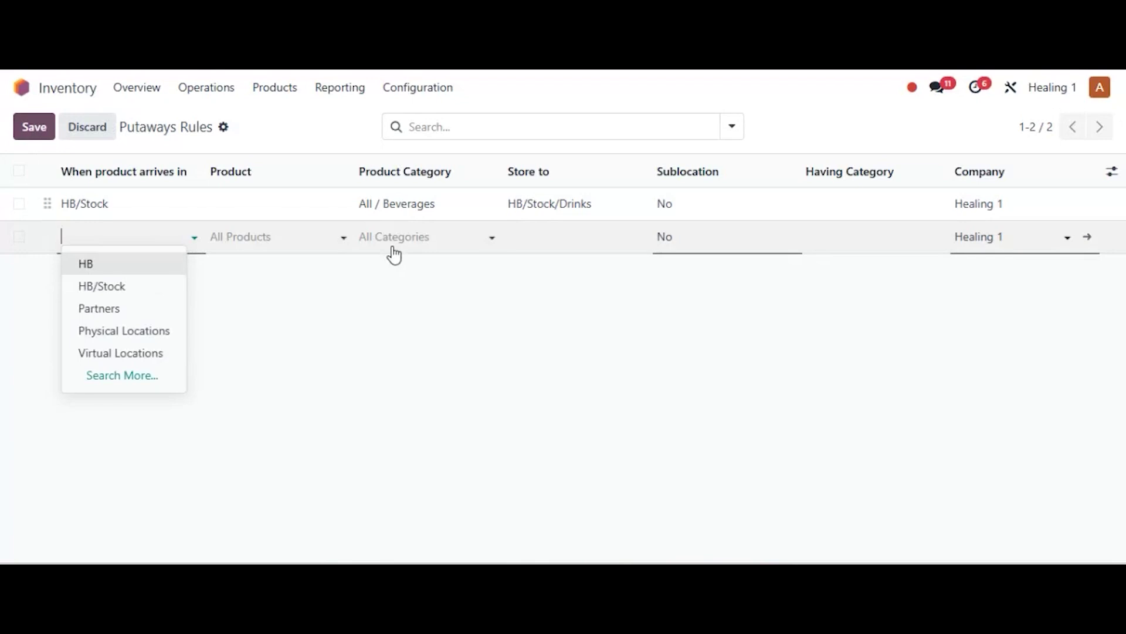
{"action": "left_click", "coordinate": [393, 240]}
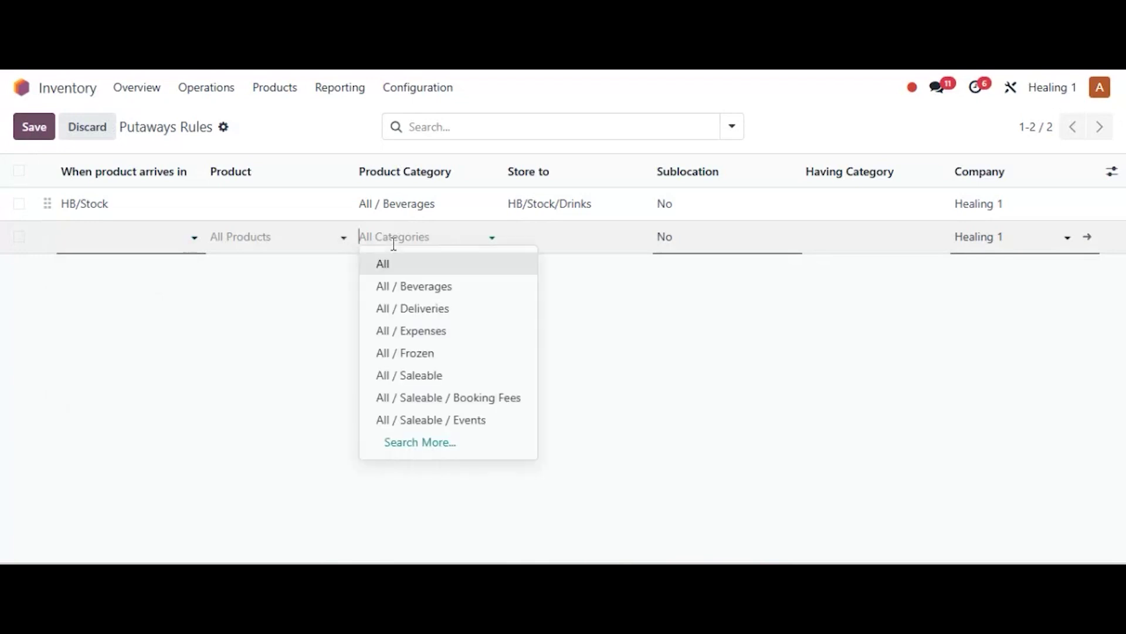
{"action": "left_click", "coordinate": [421, 365]}
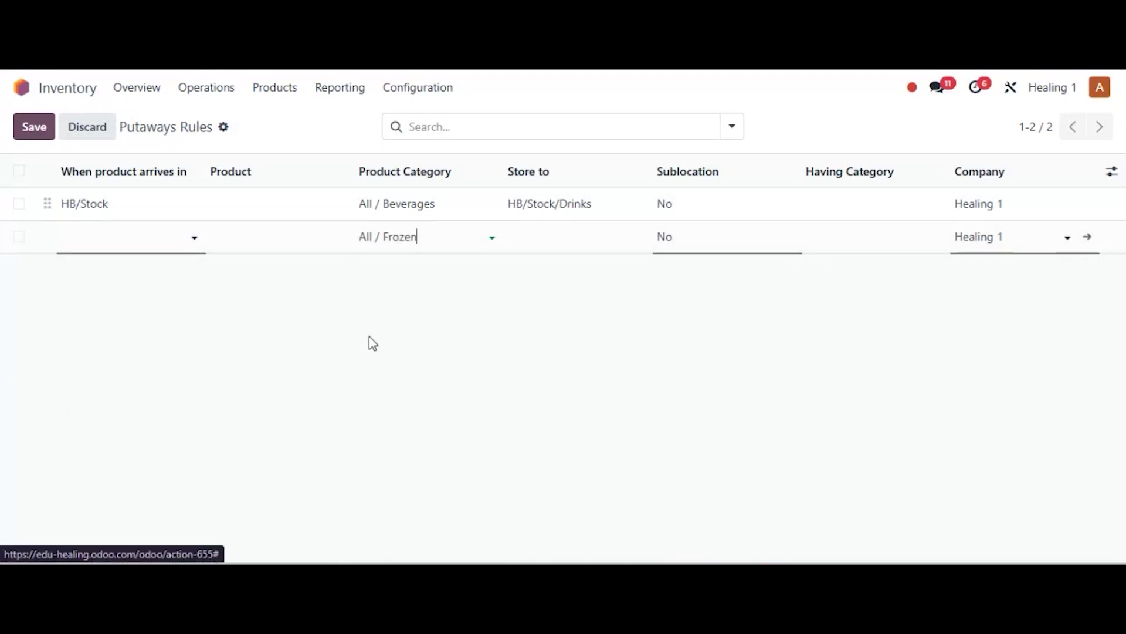
{"action": "left_click", "coordinate": [91, 237]}
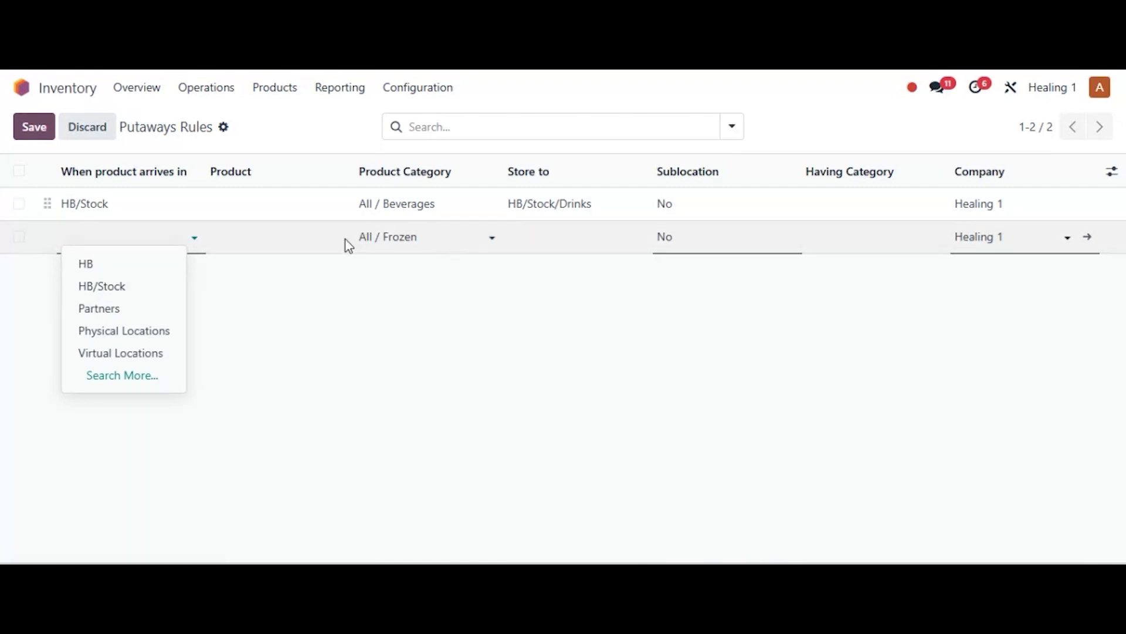
{"action": "left_click", "coordinate": [139, 286]}
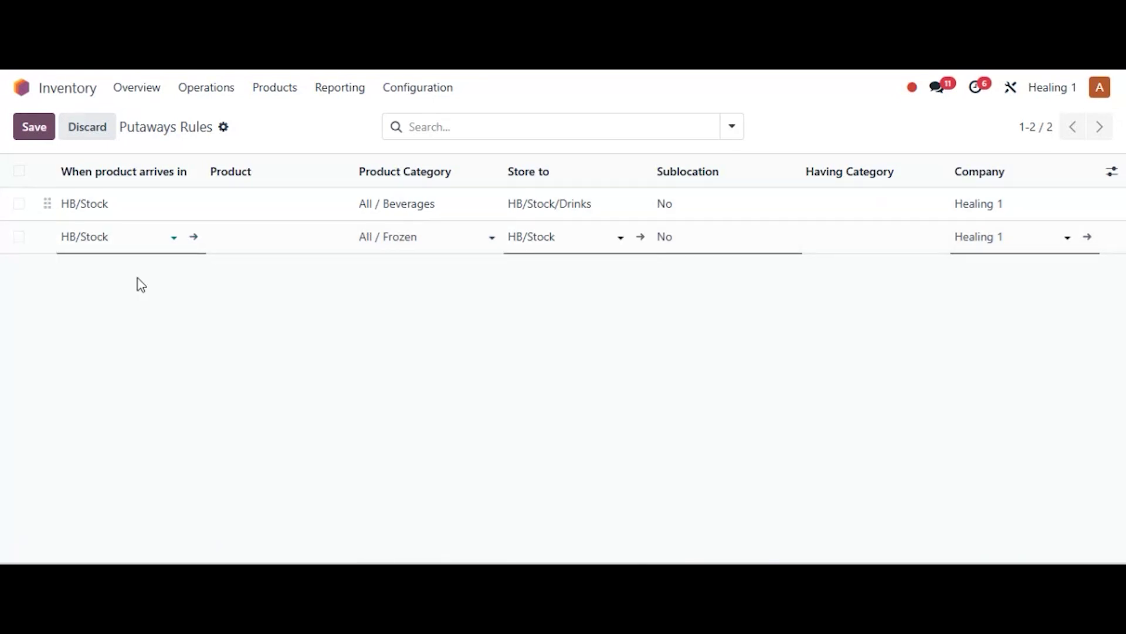
{"action": "left_click", "coordinate": [551, 234]}
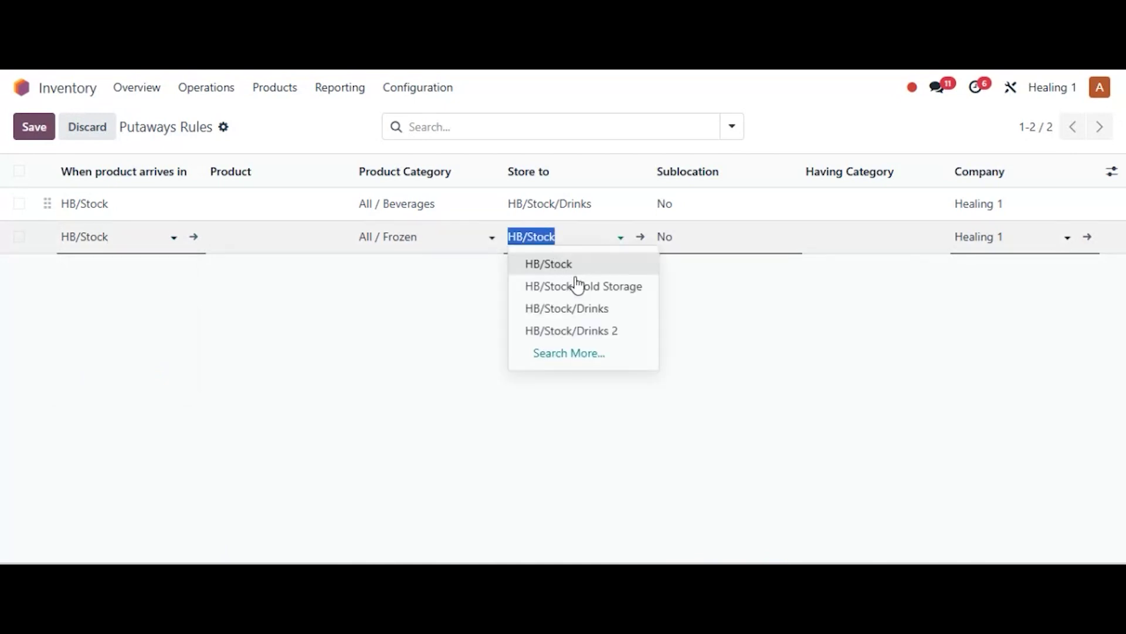
{"action": "left_click", "coordinate": [579, 287]}
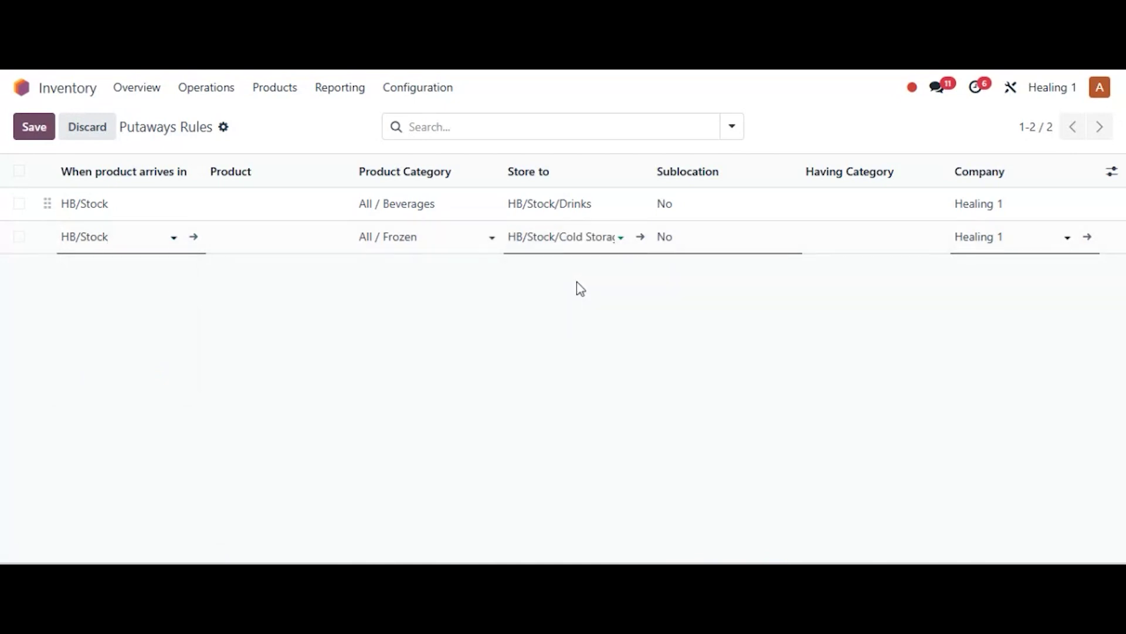
{"action": "left_click", "coordinate": [43, 131]}
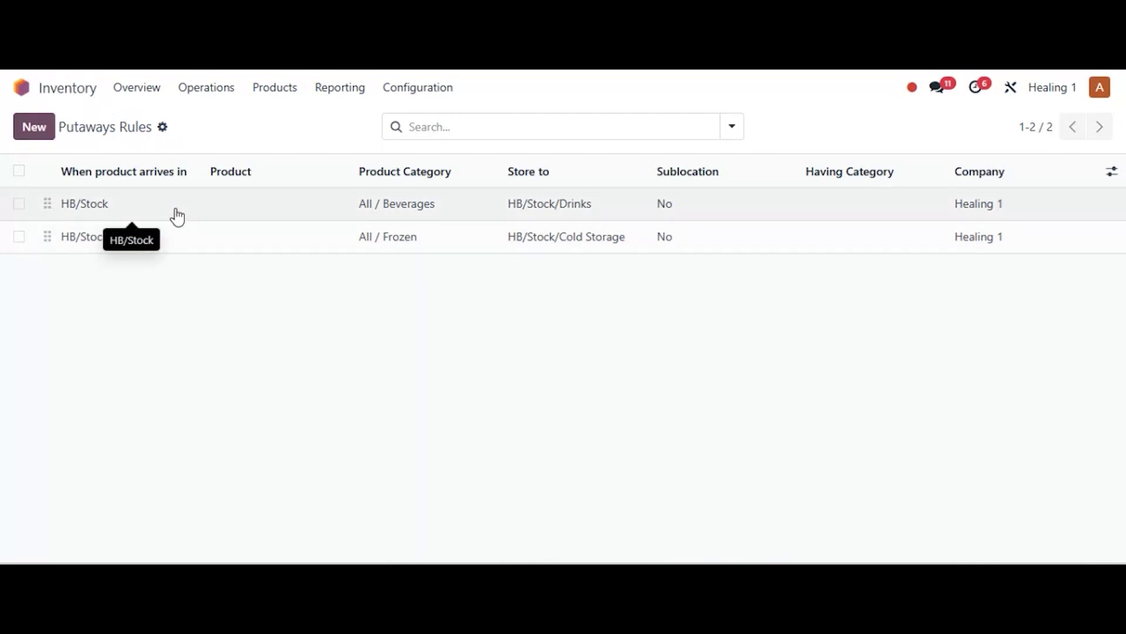
- Open the Coldrinks product from the products list and check its product category
{"action": "left_click", "coordinate": [284, 97]}
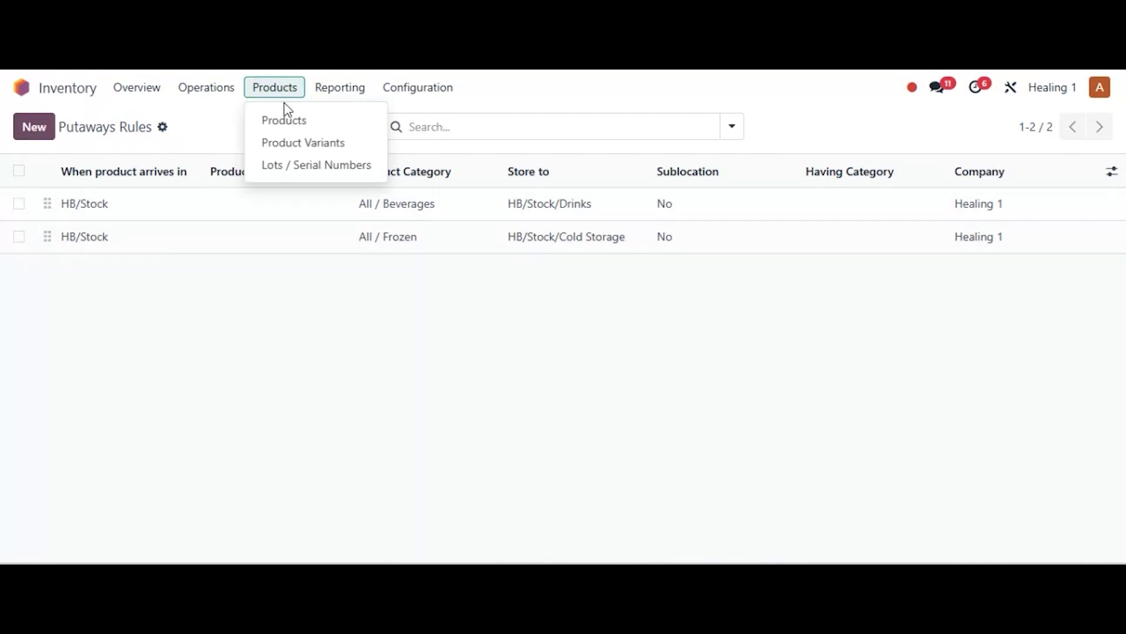
{"action": "left_click", "coordinate": [286, 122]}
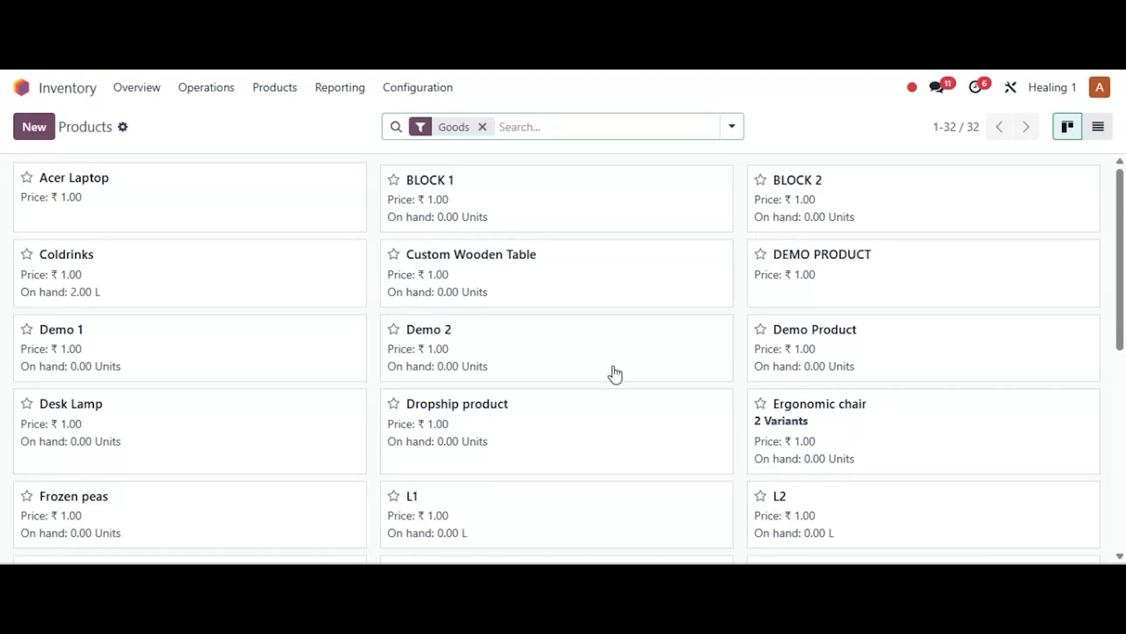
{"action": "left_click", "coordinate": [185, 291]}
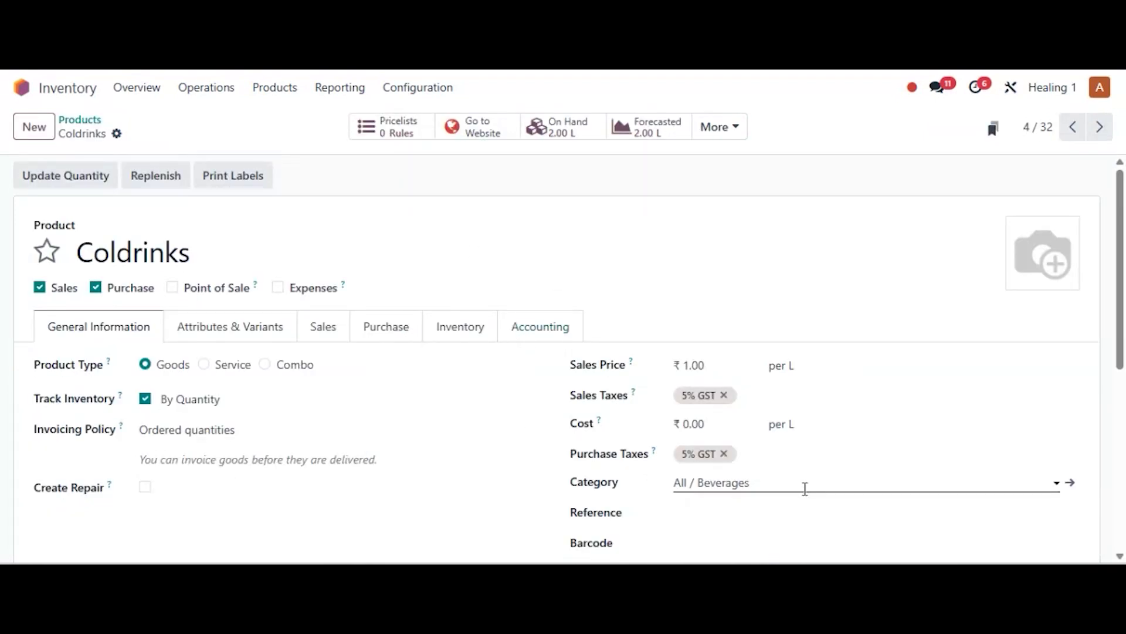
- Set the Frozen peas product's category to All / Frozen and save the product
{"action": "left_click", "coordinate": [82, 121]}
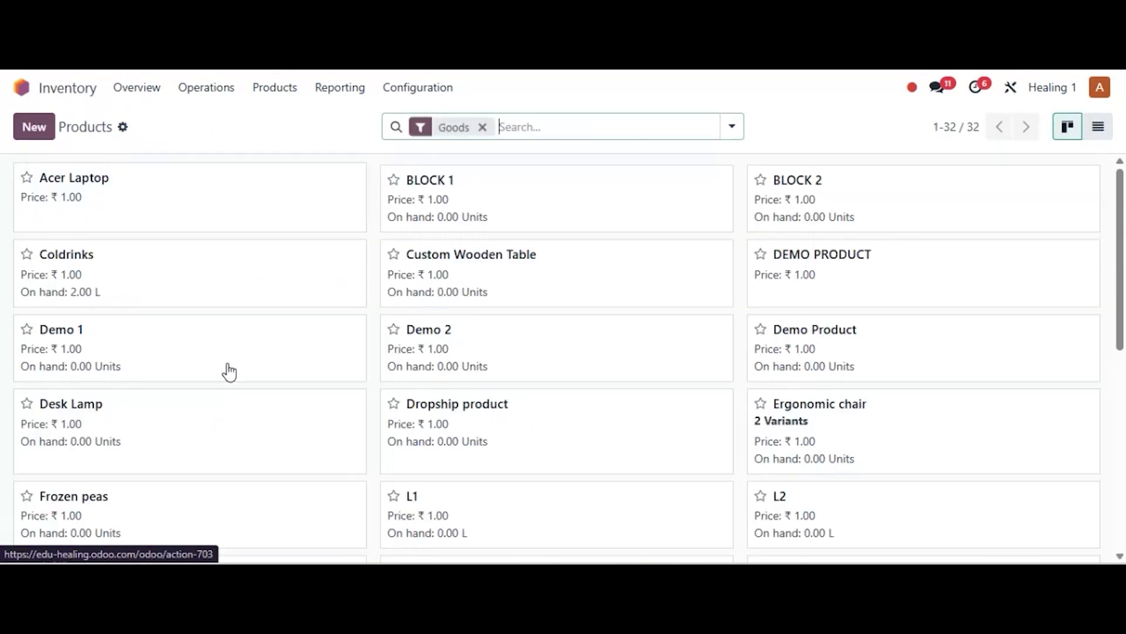
{"action": "left_click", "coordinate": [166, 523]}
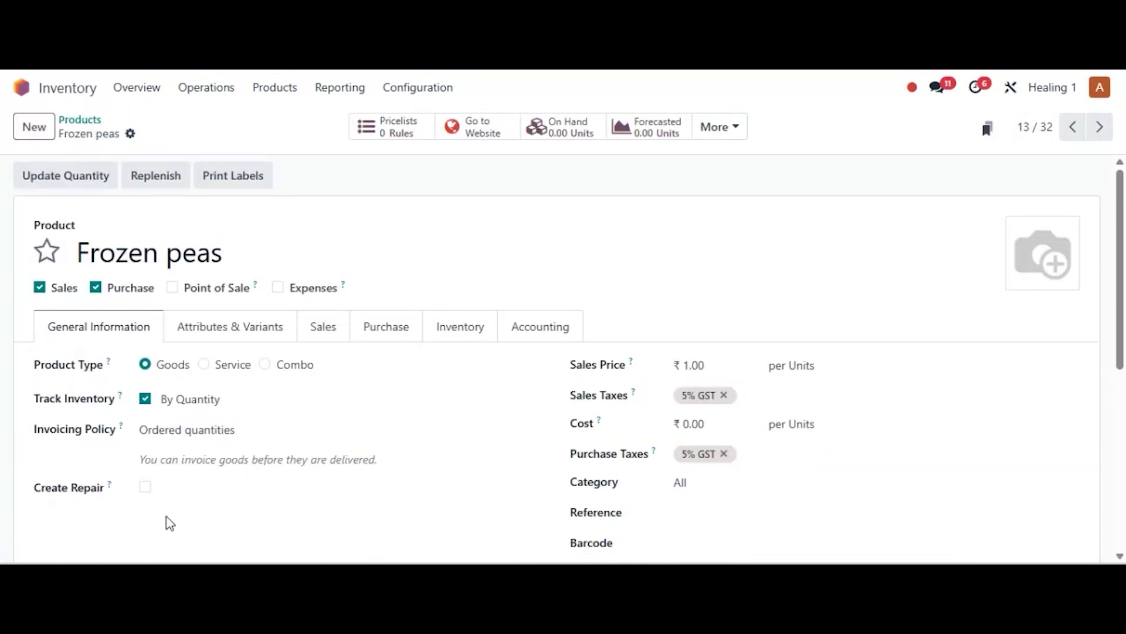
{"action": "left_click", "coordinate": [708, 485]}
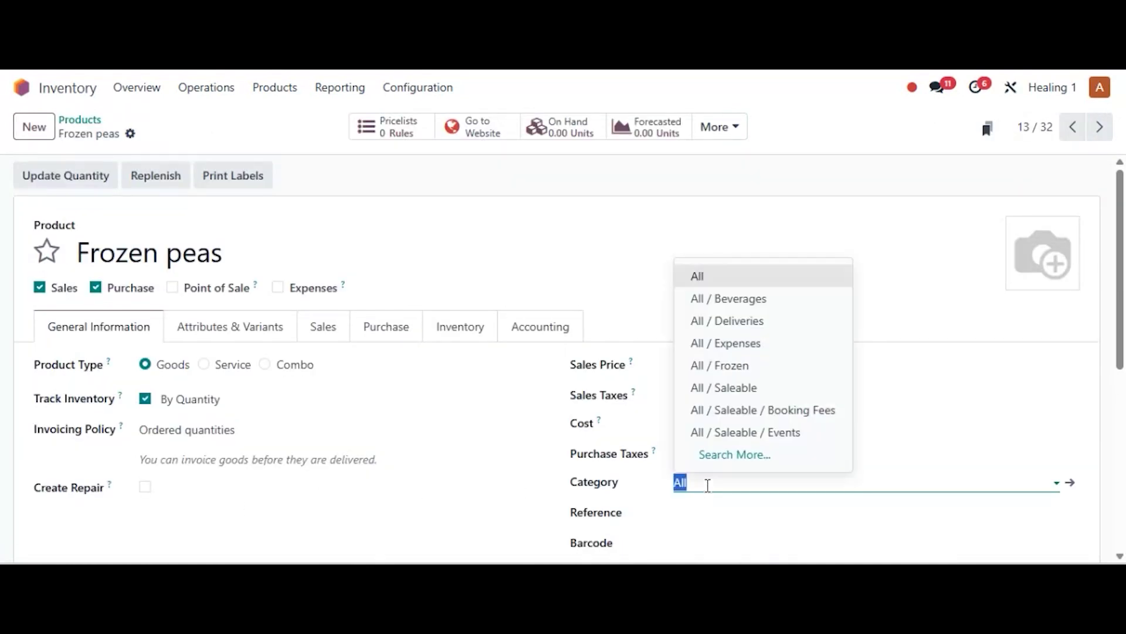
{"action": "left_click", "coordinate": [720, 366]}
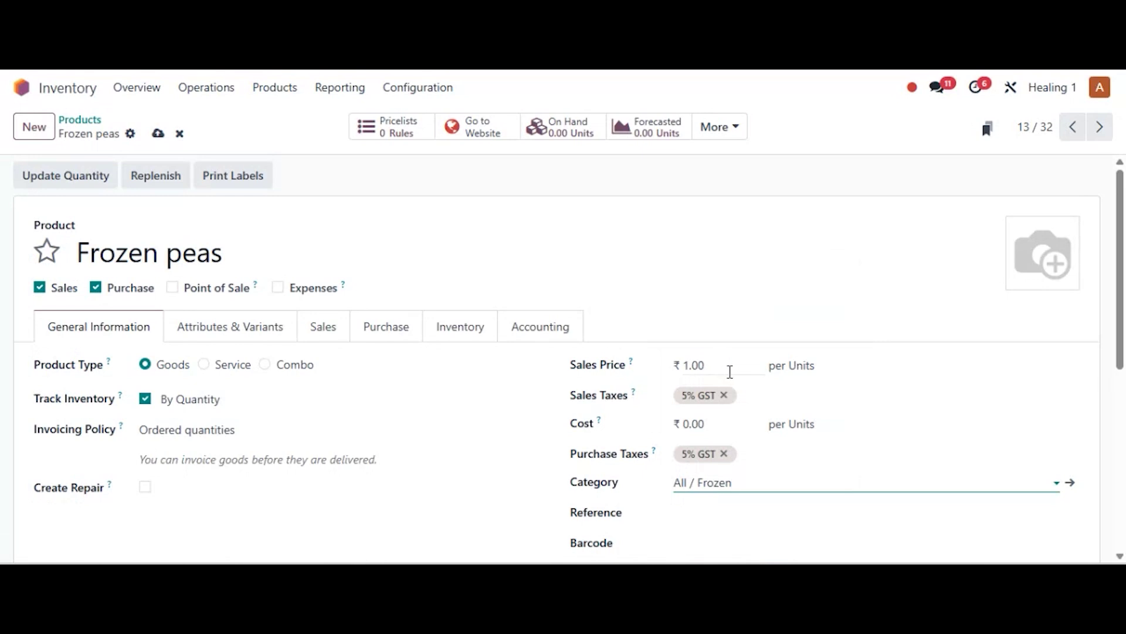
{"action": "left_click", "coordinate": [158, 134]}
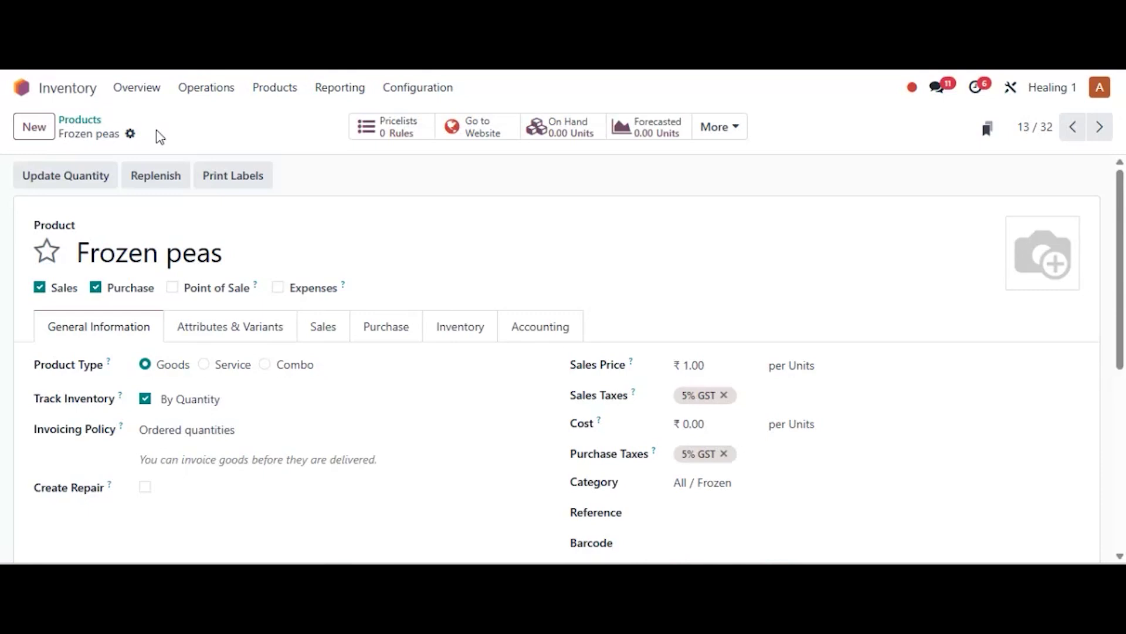
- Switch to the Purchase app and start a new request for quotation with Decco Addict as the vendor
{"action": "left_click", "coordinate": [21, 86]}
{"action": "type", "text": "purc"}
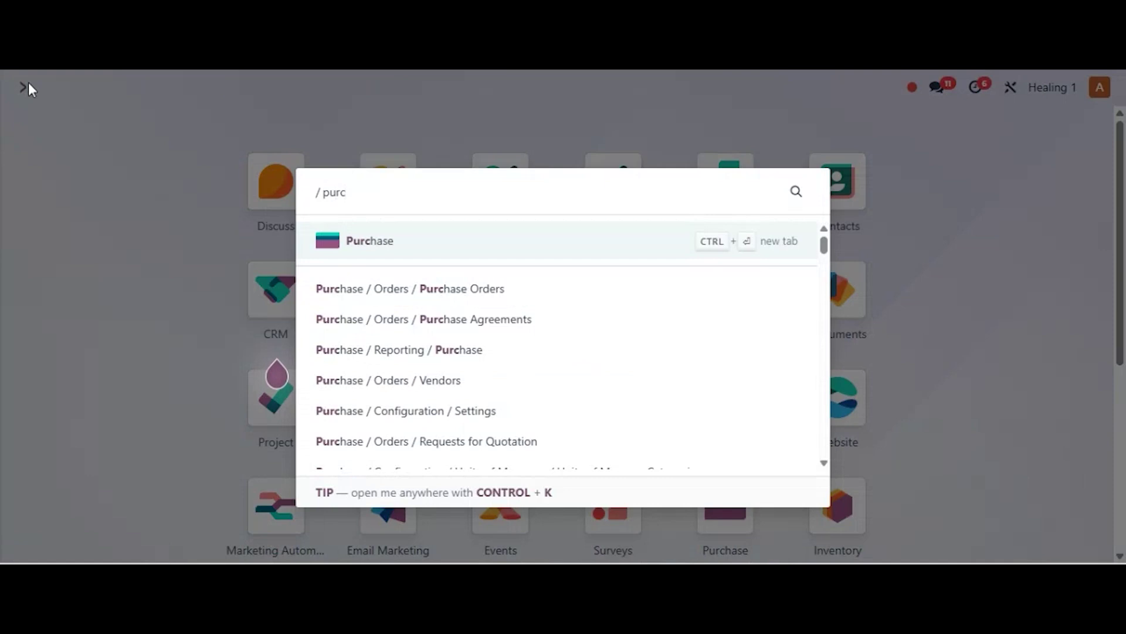
{"action": "key", "text": "Return"}
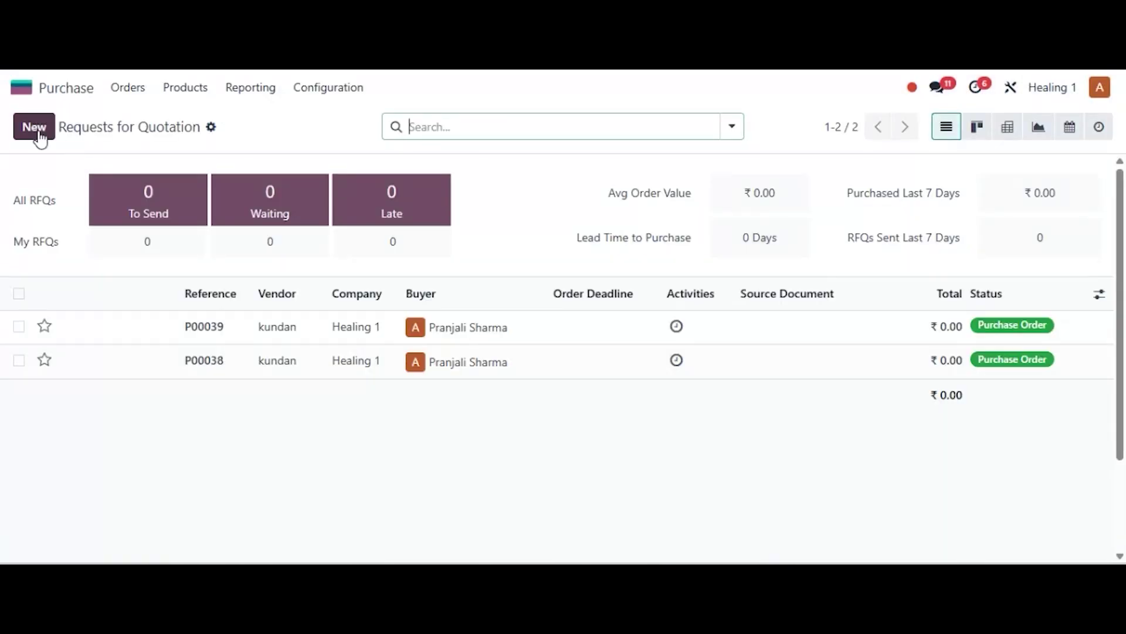
{"action": "left_click", "coordinate": [35, 128]}
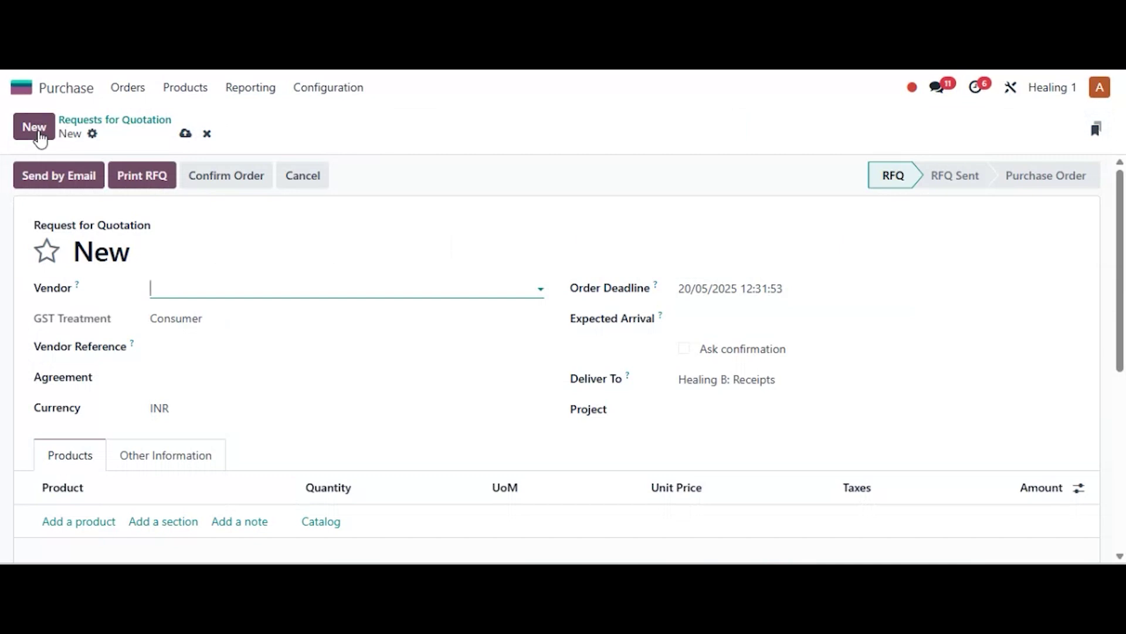
{"action": "left_click", "coordinate": [187, 291]}
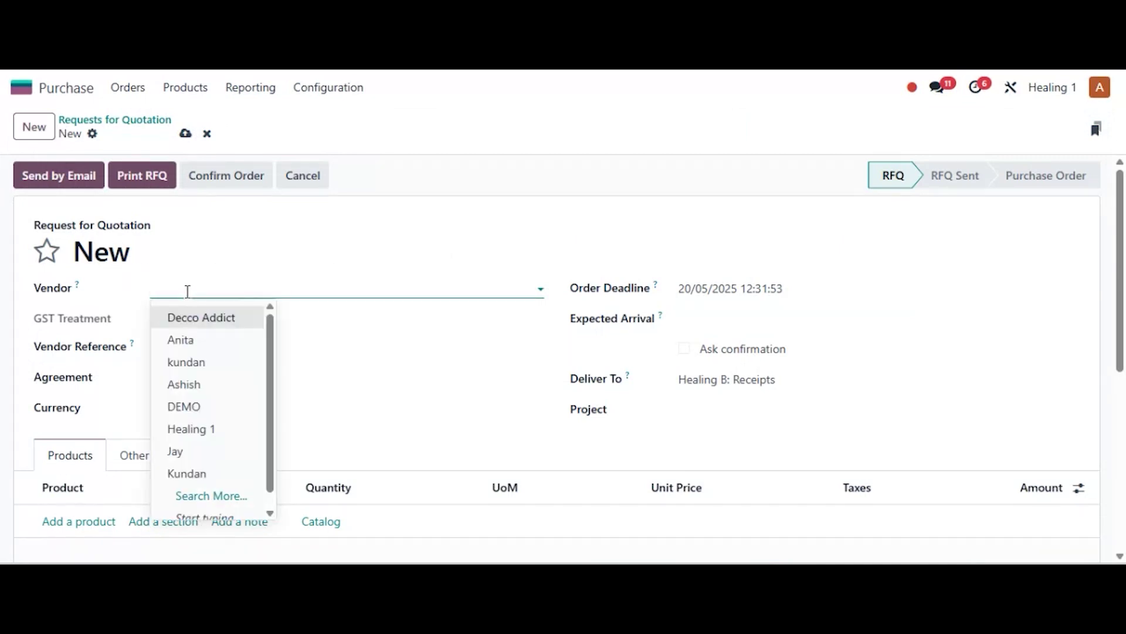
{"action": "left_click", "coordinate": [196, 323]}
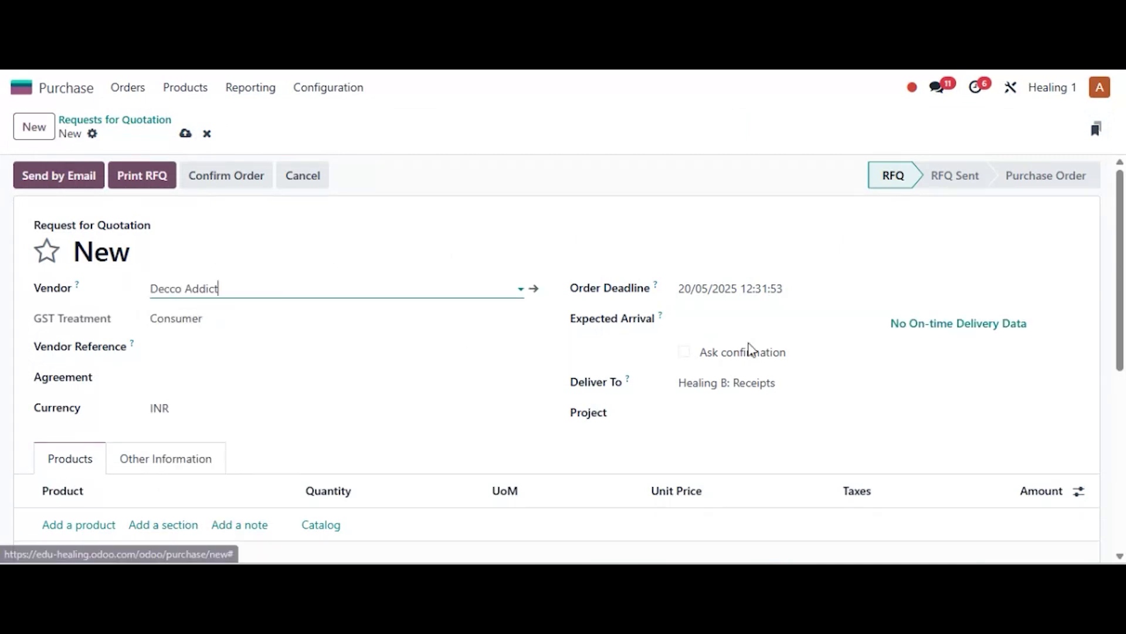
- Add a Coldrinks line to the request for quotation with quantity 50 and unit price 55
{"action": "left_click_drag", "start_coordinate": [1123, 288], "coordinate": [1121, 363]}
{"action": "left_click", "coordinate": [69, 387]}
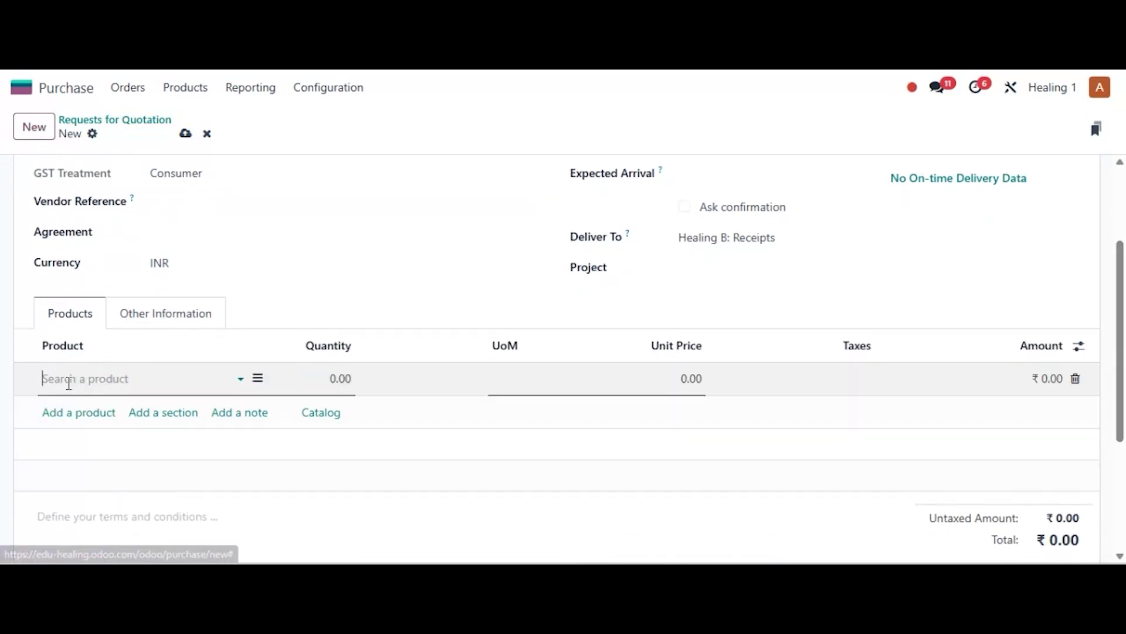
{"action": "type", "text": "cold"}
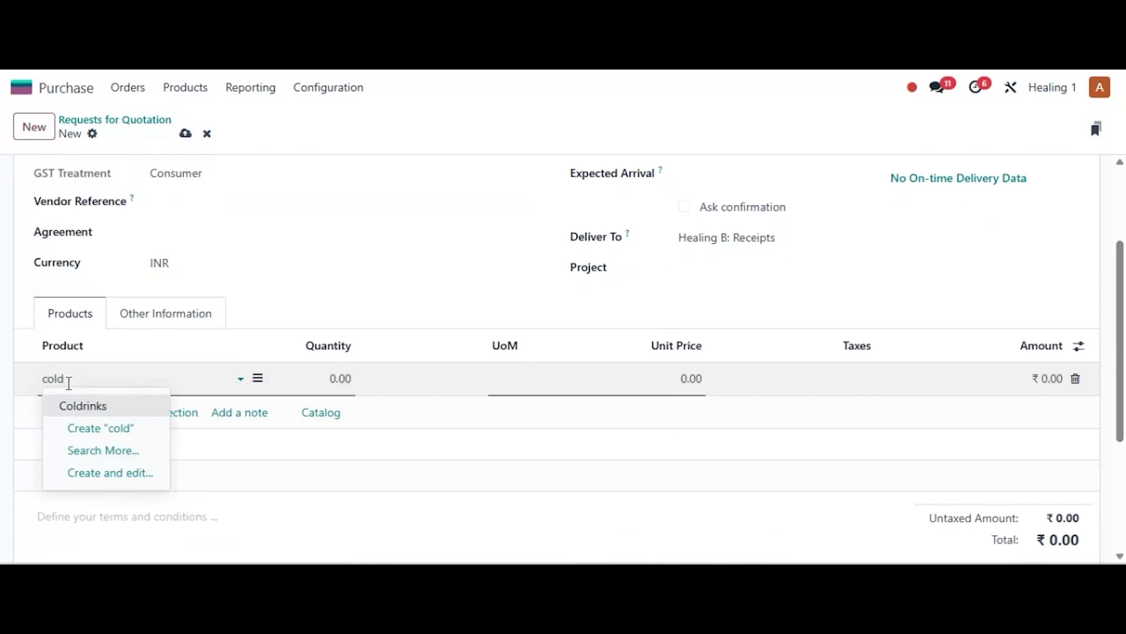
{"action": "left_click", "coordinate": [76, 408]}
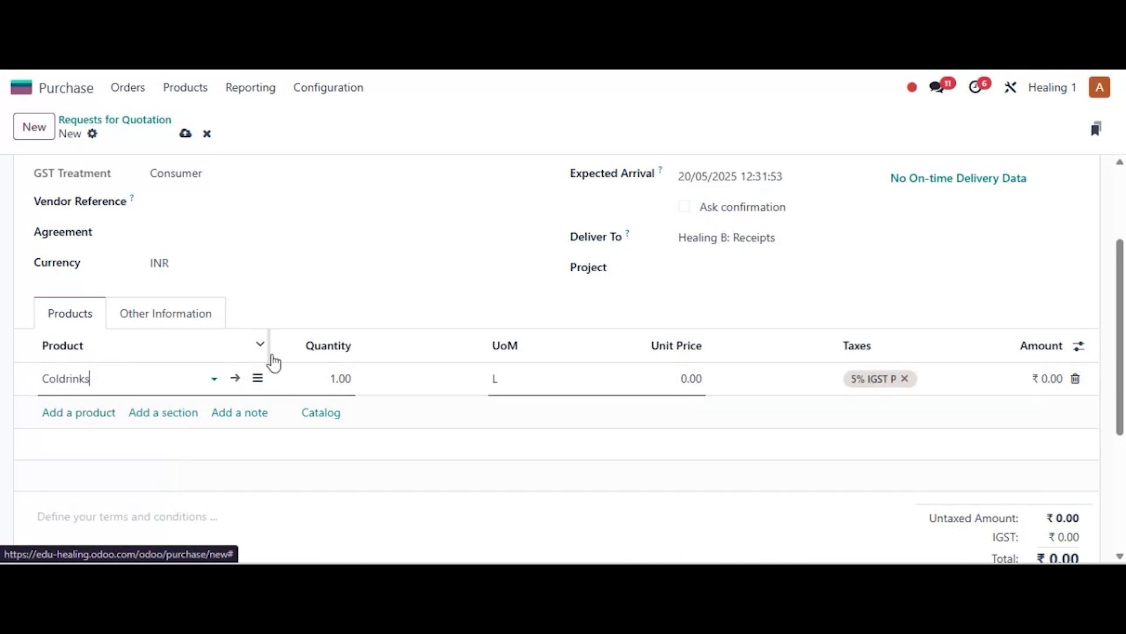
{"action": "left_click", "coordinate": [337, 396]}
{"action": "type", "text": "50"}
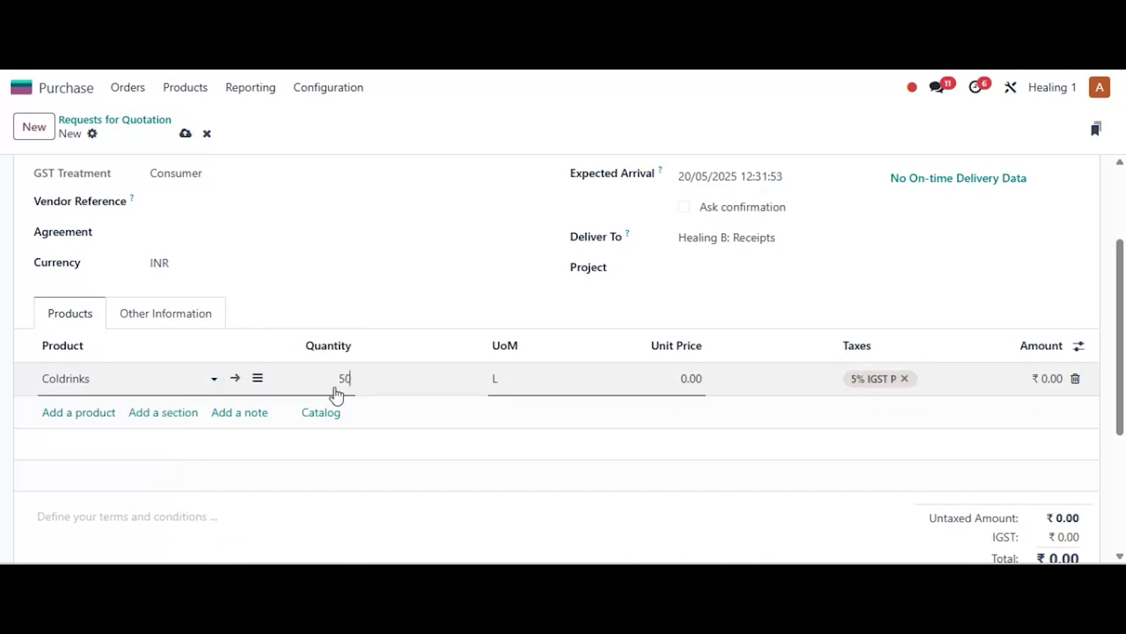
{"action": "left_click", "coordinate": [682, 378]}
- Add a Frozen peas line with quantity 50 and unit price 50, and confirm the order
{"action": "left_click", "coordinate": [76, 413]}
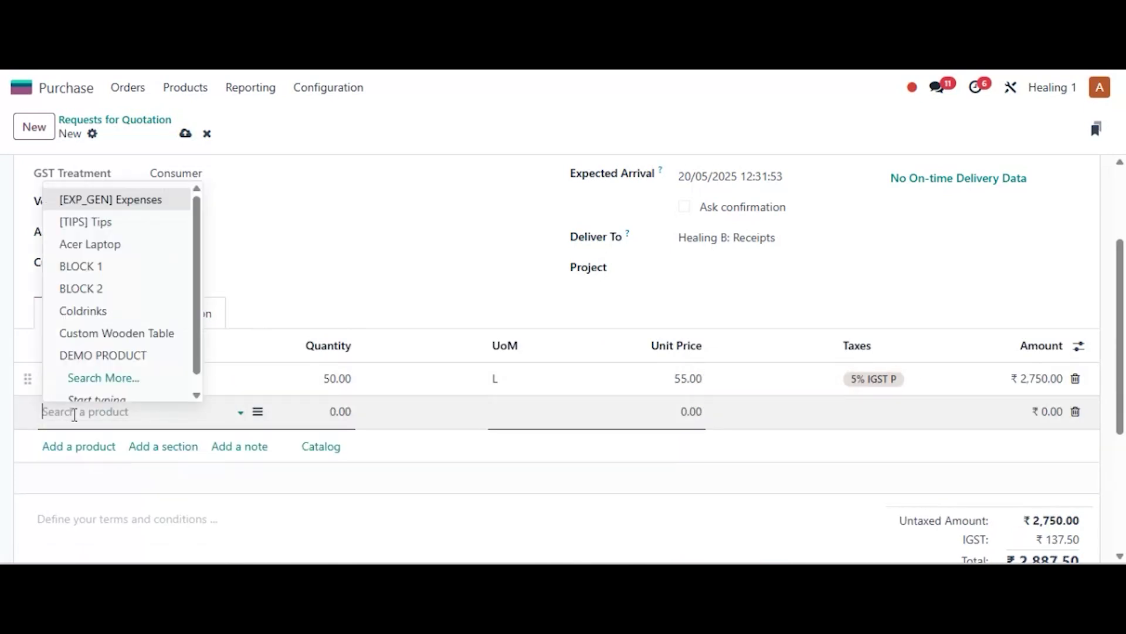
{"action": "type", "text": "fro"}
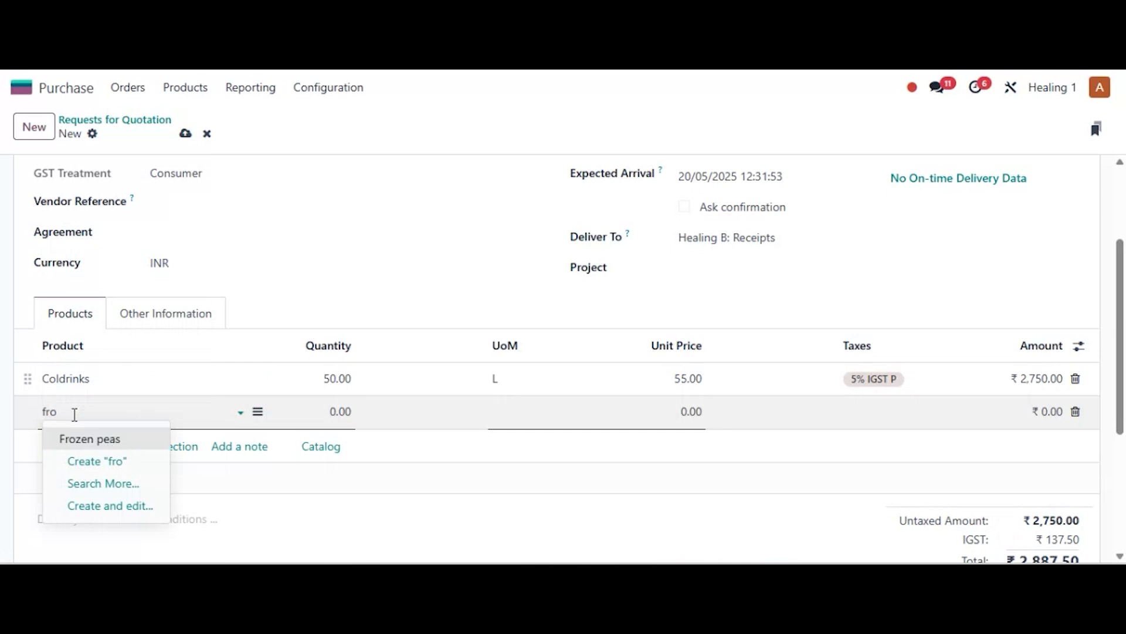
{"action": "left_click", "coordinate": [100, 439]}
{"action": "left_click", "coordinate": [347, 411]}
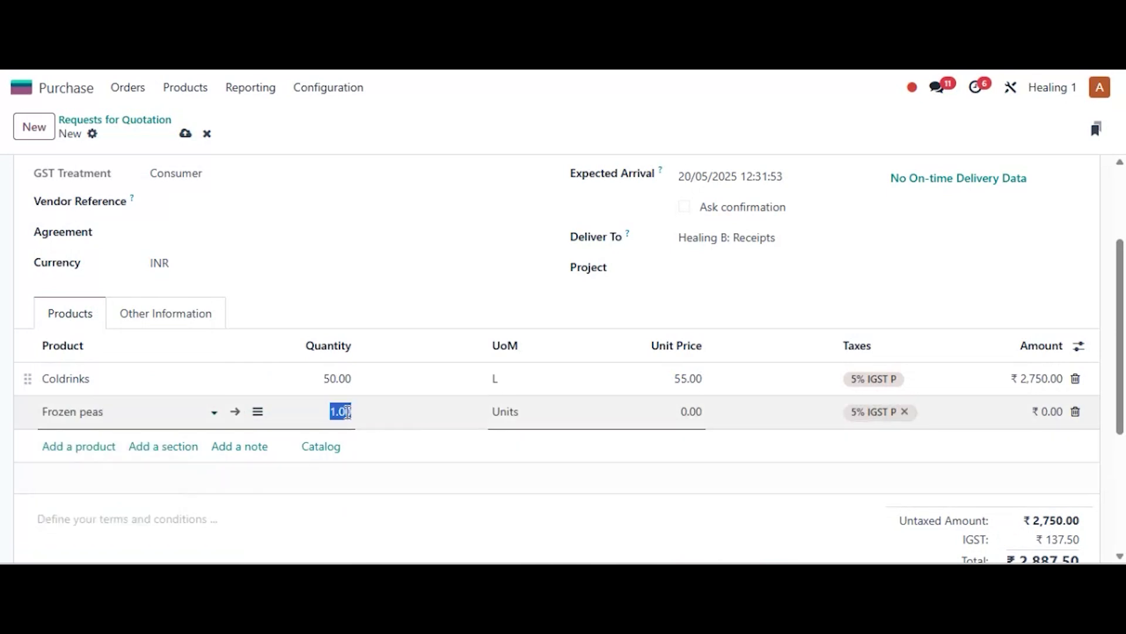
{"action": "key", "text": "BackSpace"}
{"action": "left_click", "coordinate": [683, 415]}
{"action": "key", "text": "BackSpace"}
{"action": "type", "text": "50"}
{"action": "left_click_drag", "start_coordinate": [1121, 341], "coordinate": [1125, 250]}
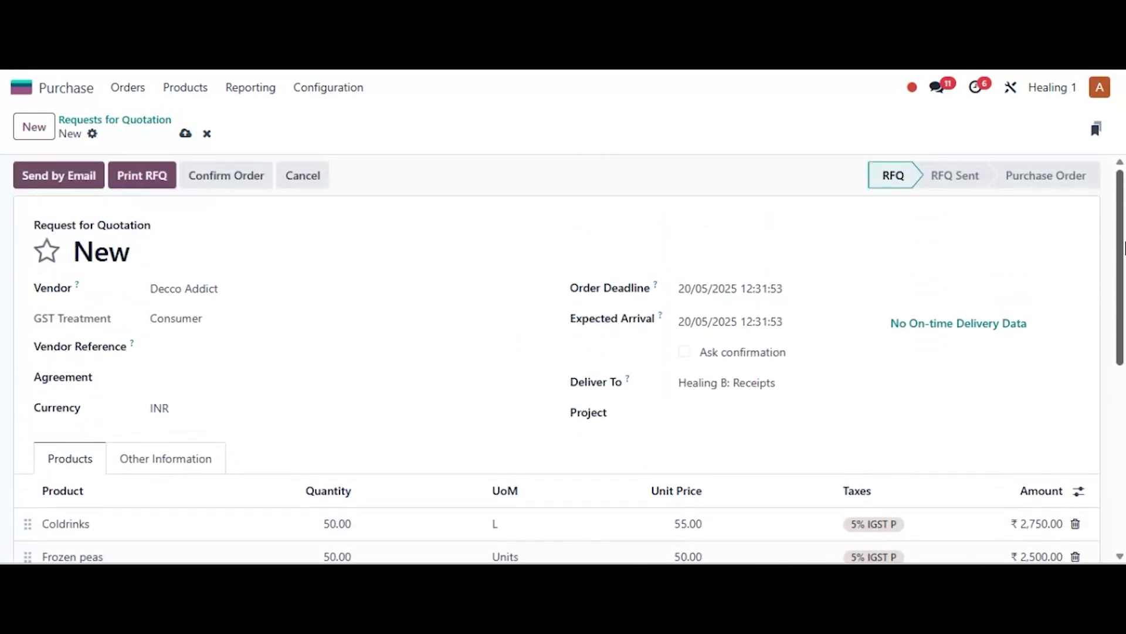
{"action": "left_click", "coordinate": [228, 175]}
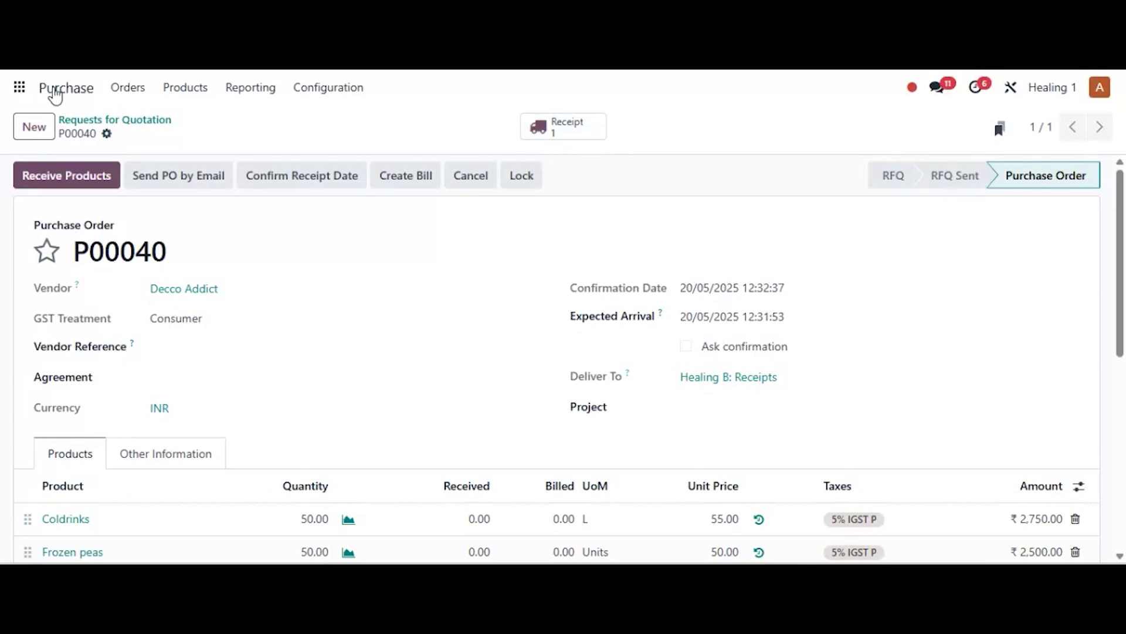
- Switch to the Inventory app, open today's pending receipt from Decco Addict and validate it
{"action": "left_click", "coordinate": [22, 89]}
{"action": "type", "text": "inv"}
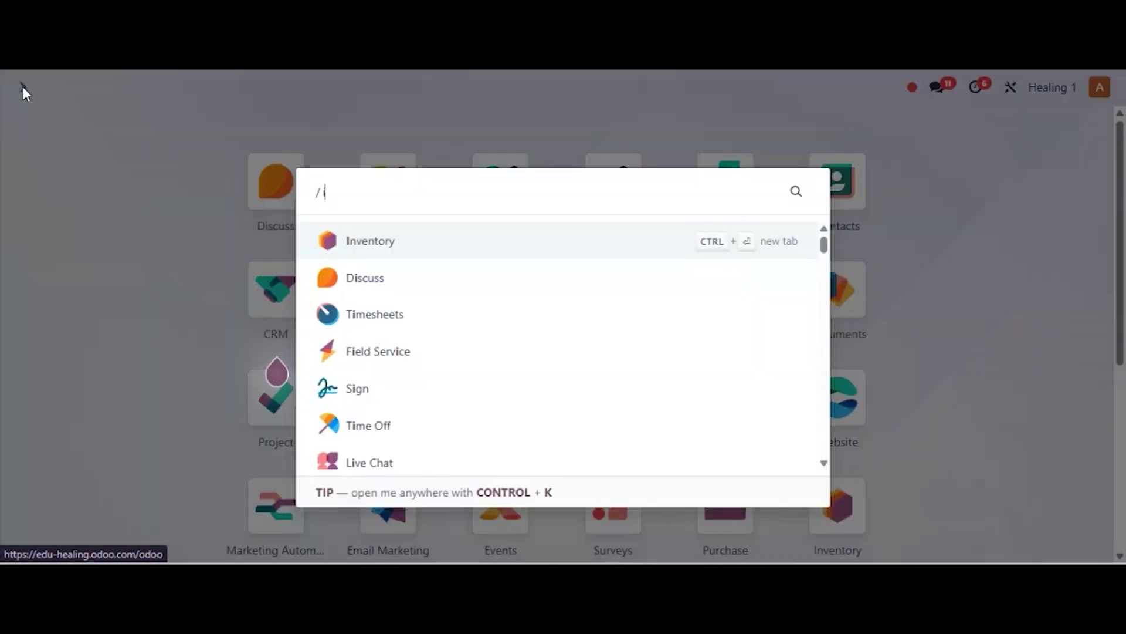
{"action": "key", "text": "Return"}
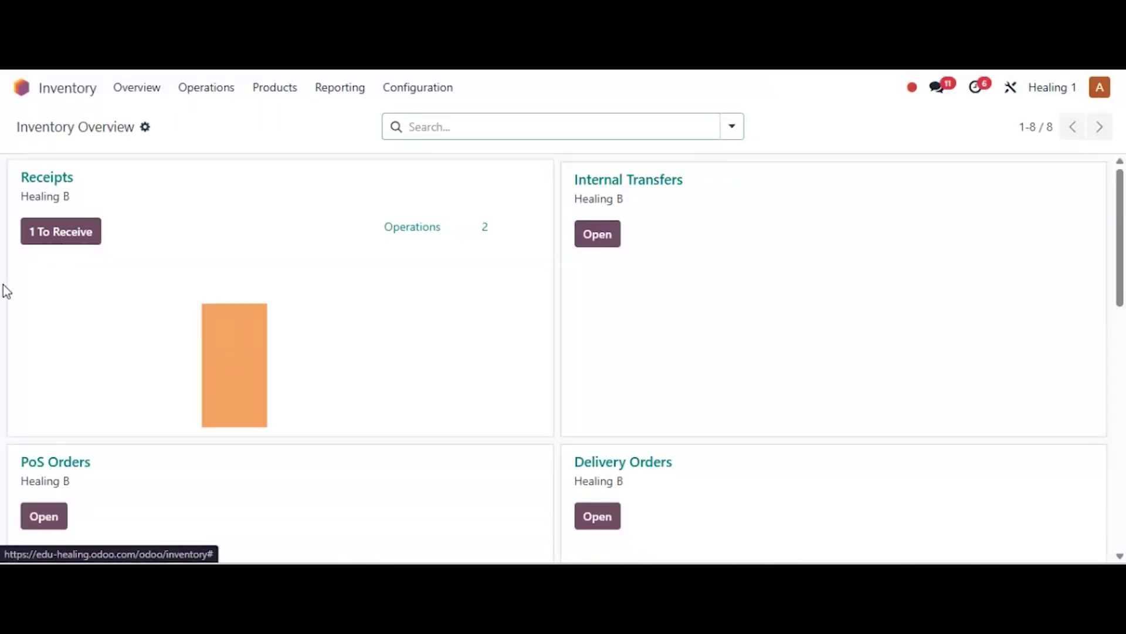
{"action": "mouse_move", "coordinate": [256, 382]}
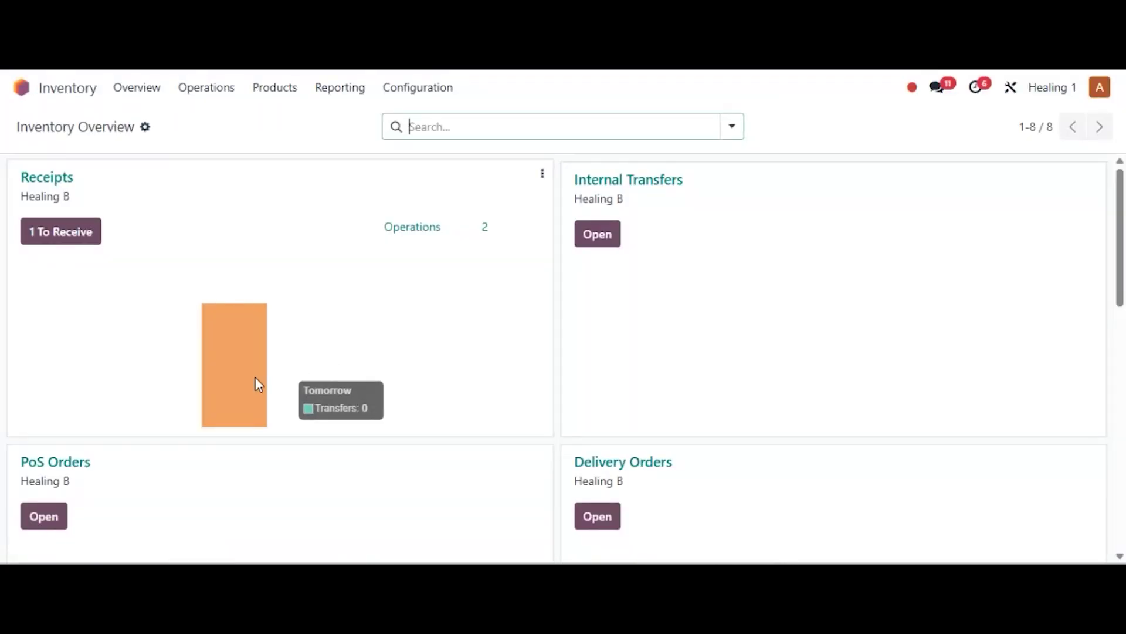
{"action": "left_click", "coordinate": [221, 377]}
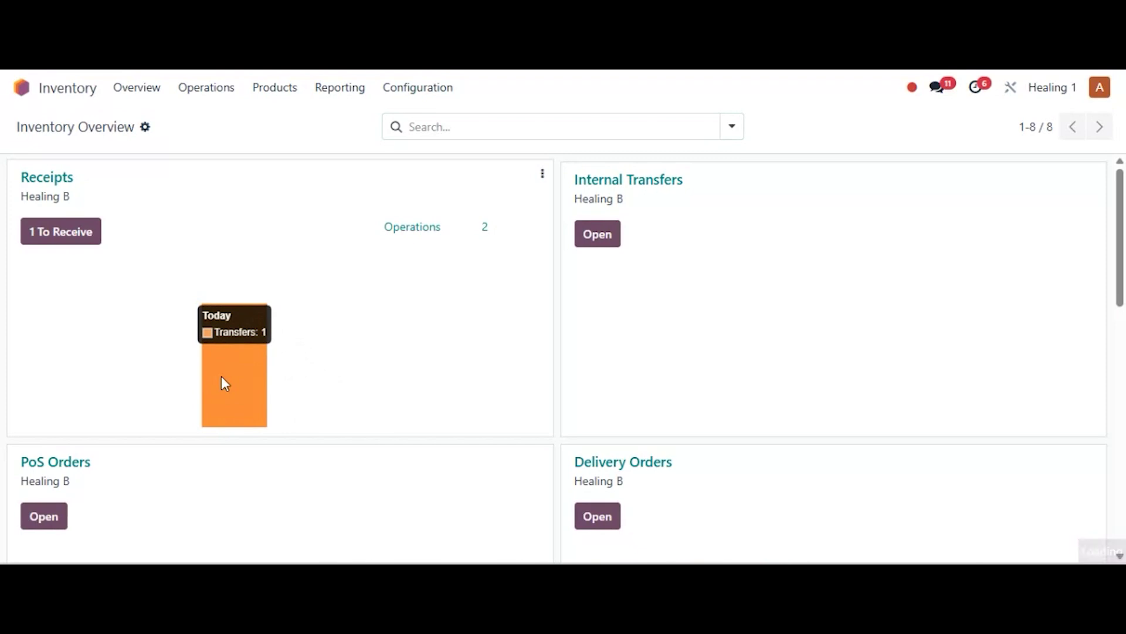
{"action": "left_click", "coordinate": [316, 206]}
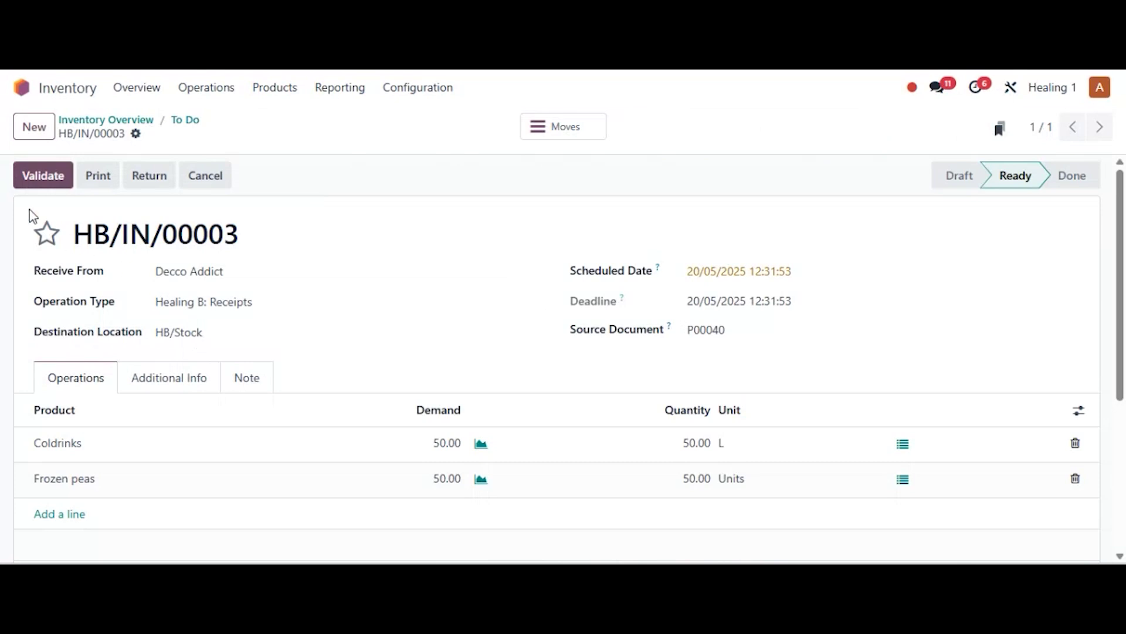
{"action": "left_click", "coordinate": [35, 177]}
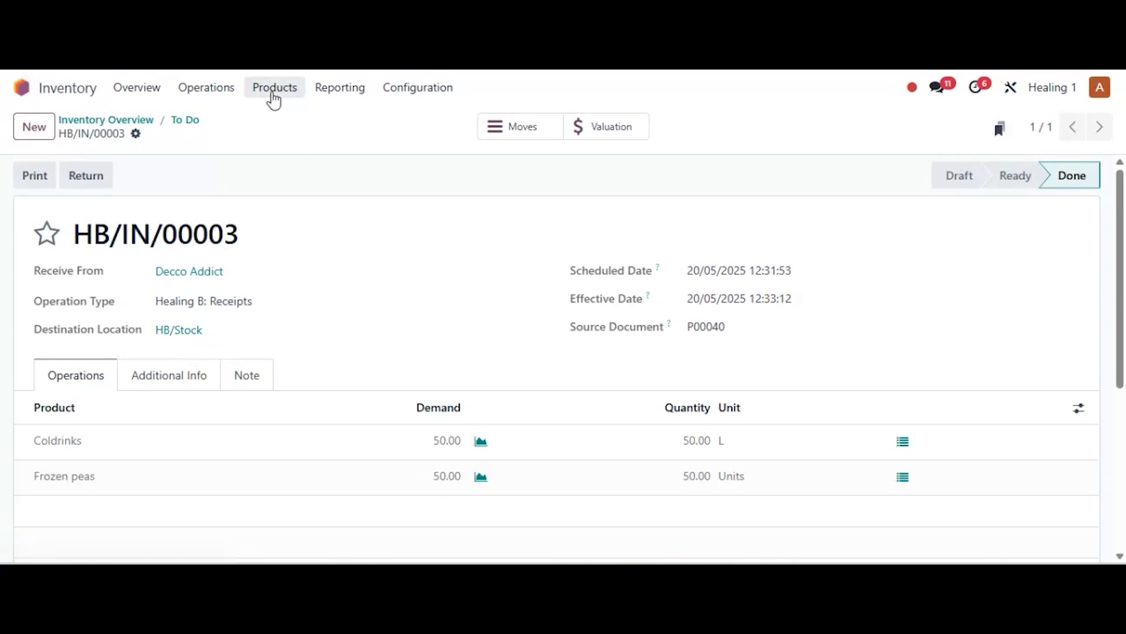
- Open the Coldrinks product and examine its on-hand stock by location
{"action": "left_click", "coordinate": [274, 93]}
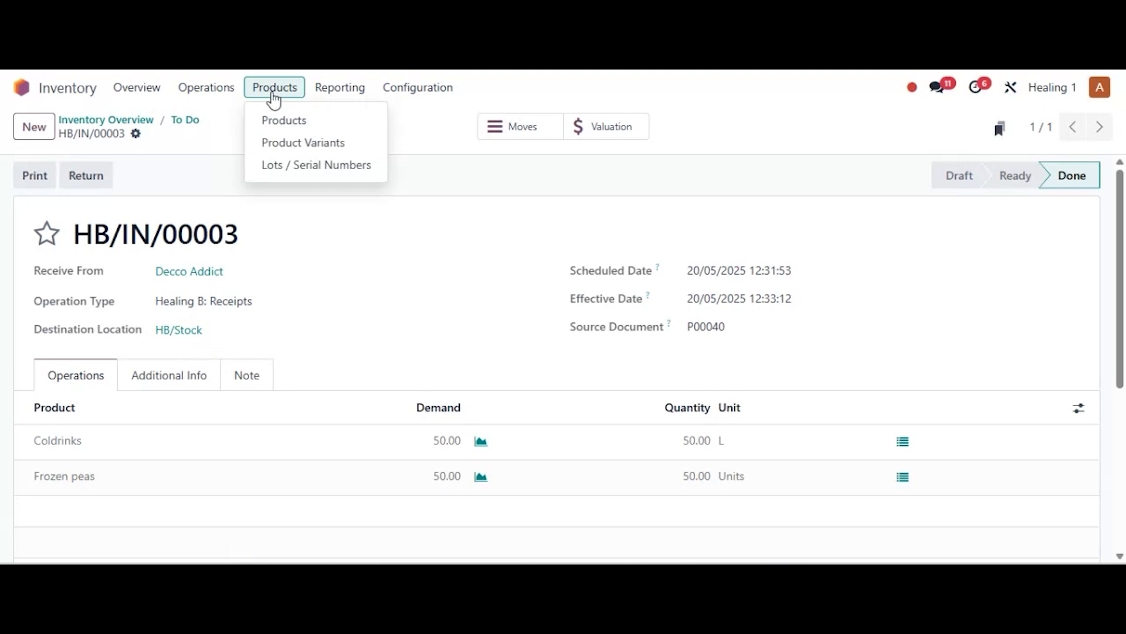
{"action": "left_click", "coordinate": [284, 121]}
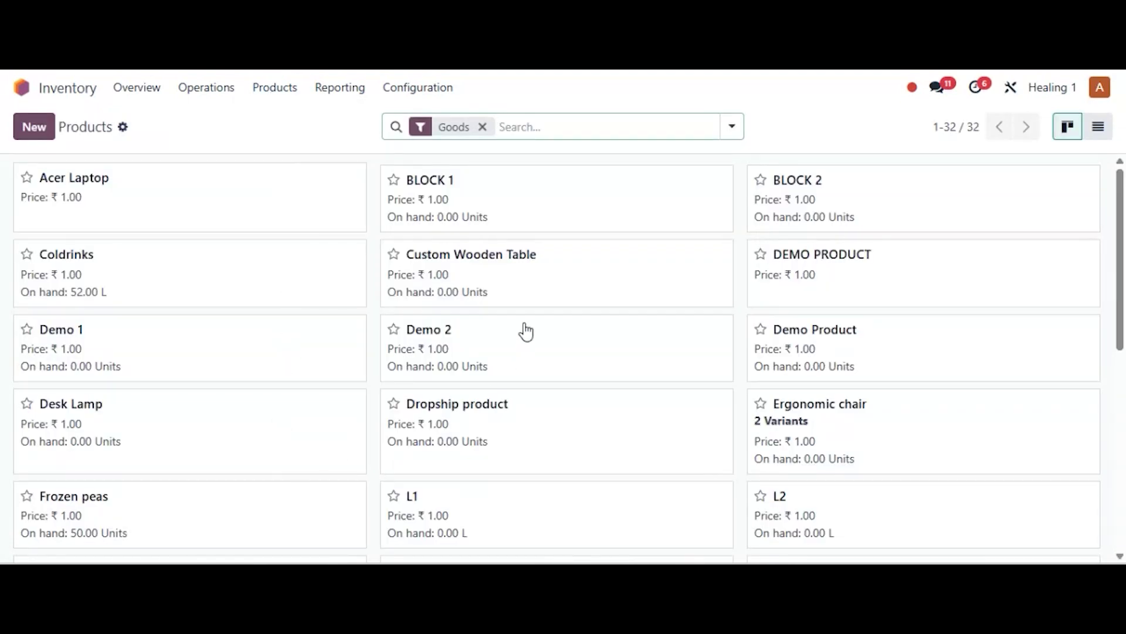
{"action": "left_click", "coordinate": [117, 281]}
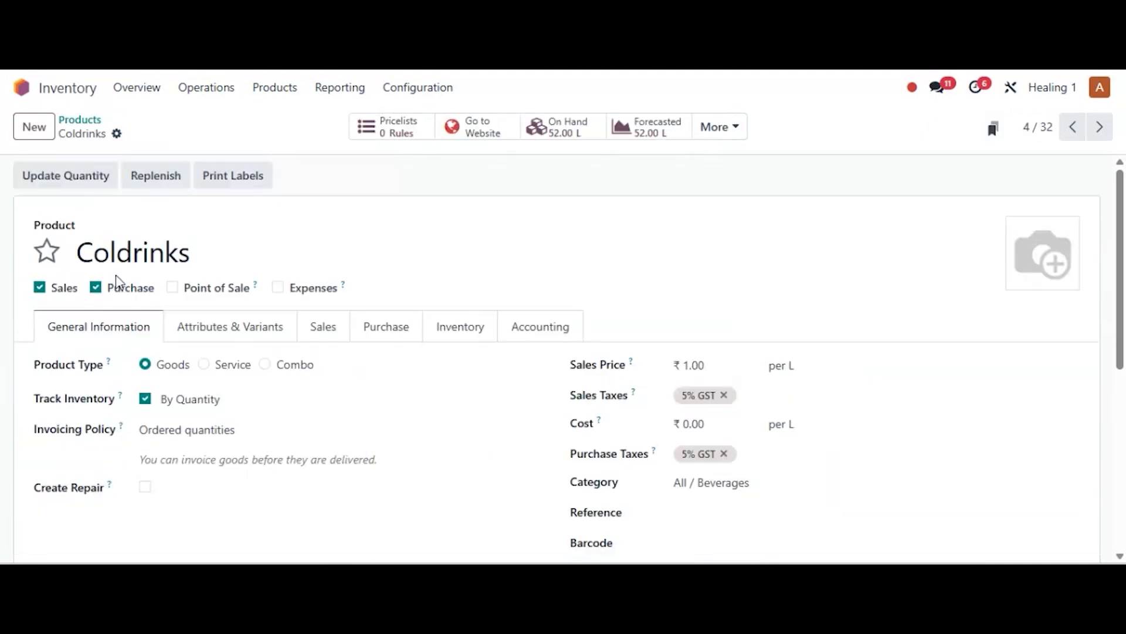
{"action": "left_click", "coordinate": [550, 128]}
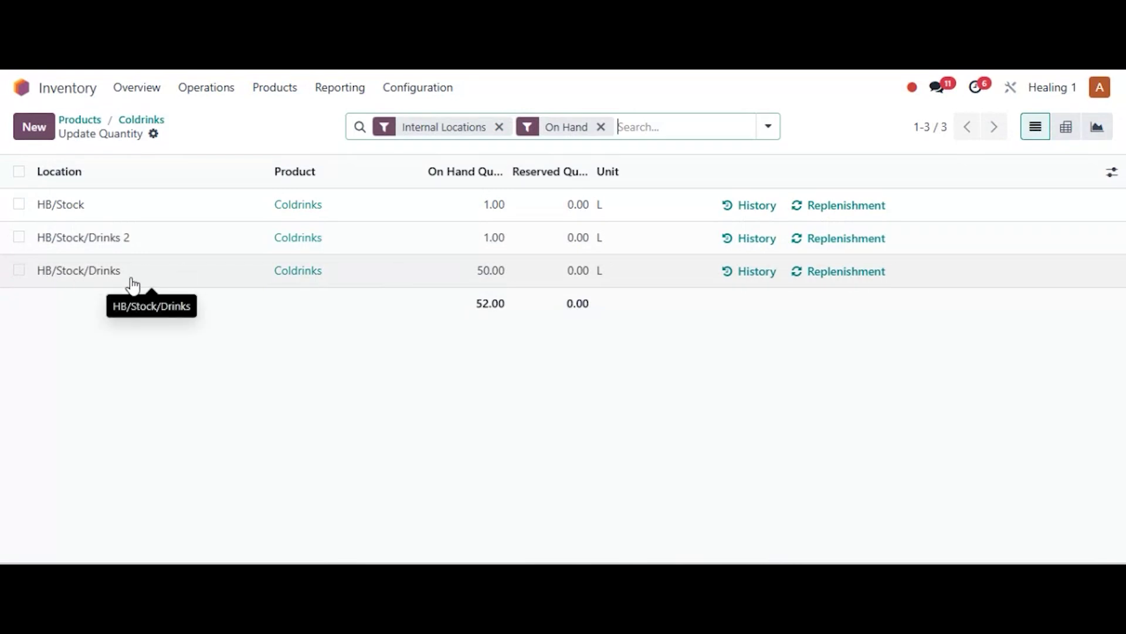
- Return to the products list, open Frozen peas and examine its on-hand stock by location
{"action": "left_click", "coordinate": [138, 122]}
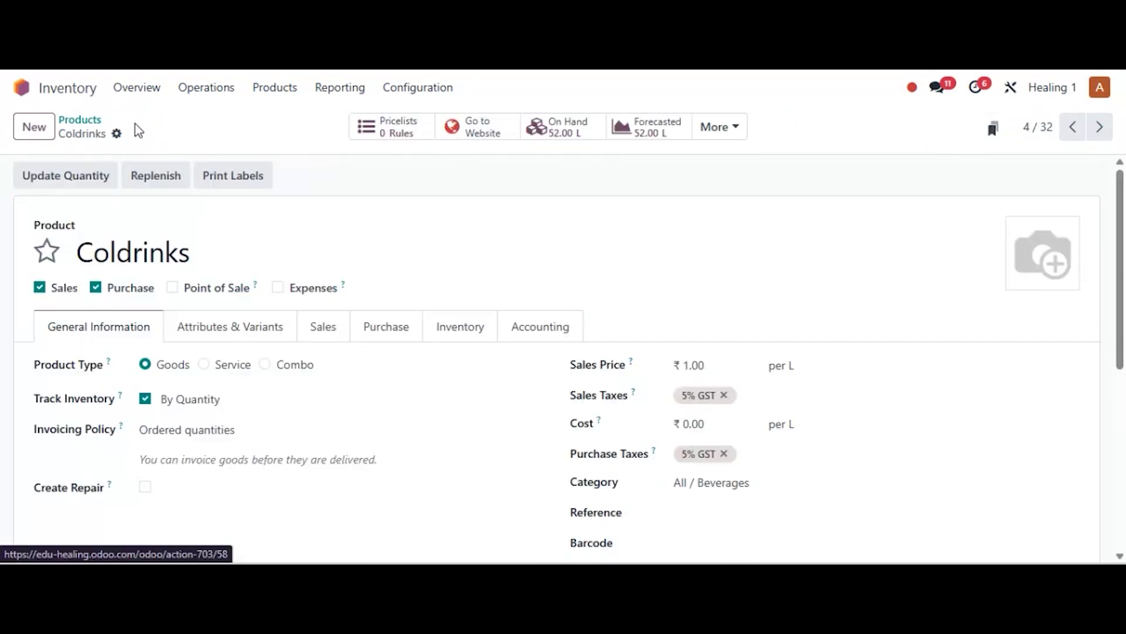
{"action": "left_click", "coordinate": [81, 121]}
{"action": "left_click", "coordinate": [207, 517]}
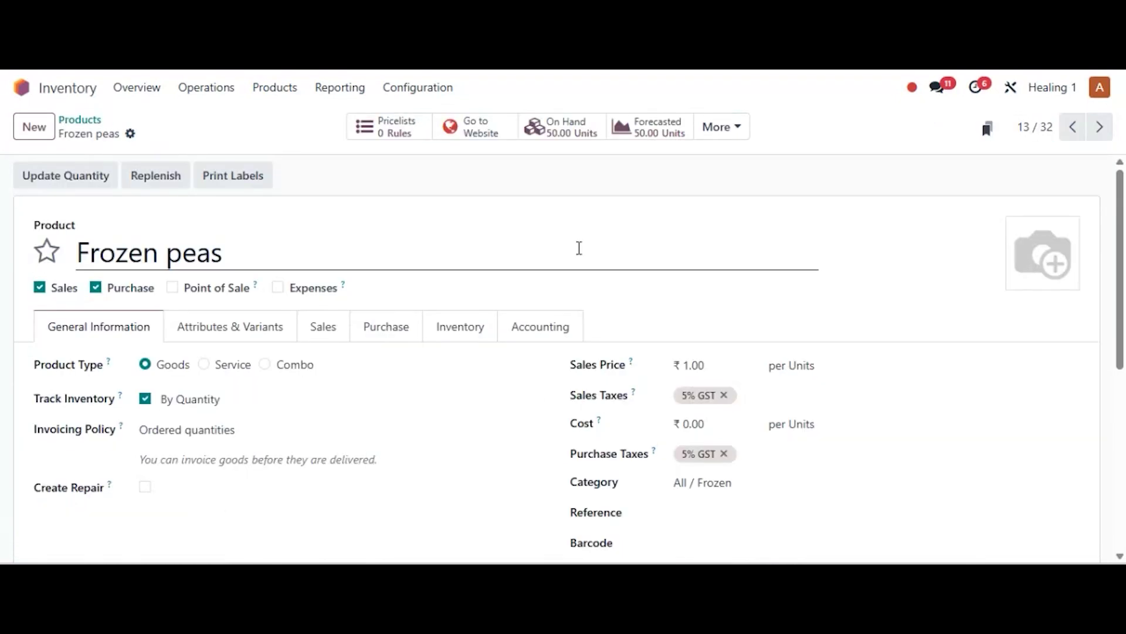
{"action": "left_click", "coordinate": [548, 133]}
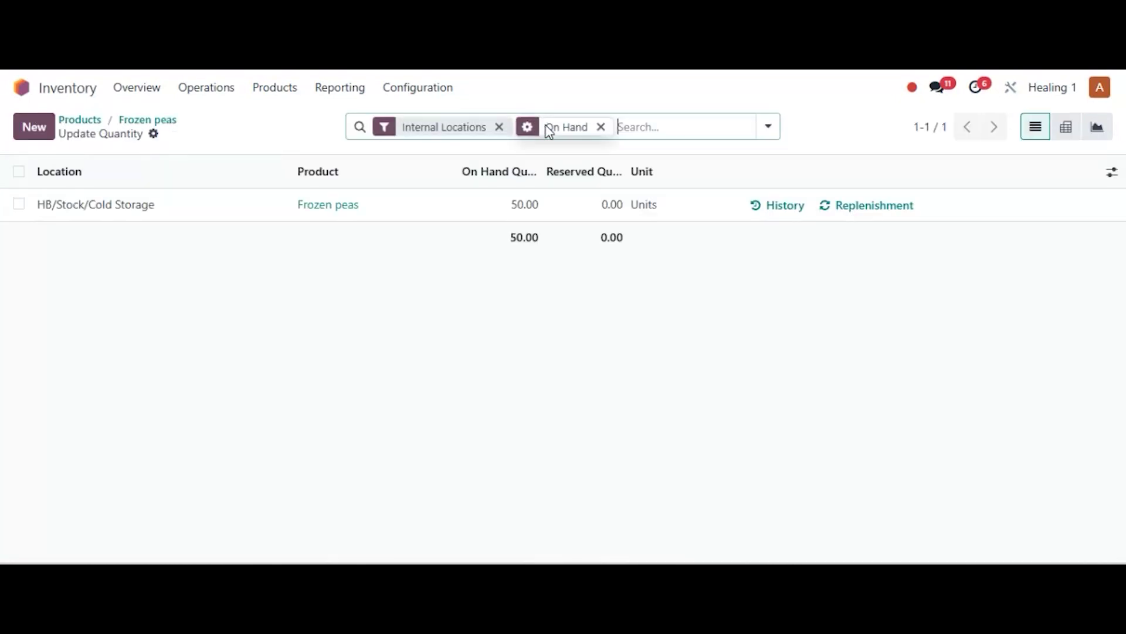